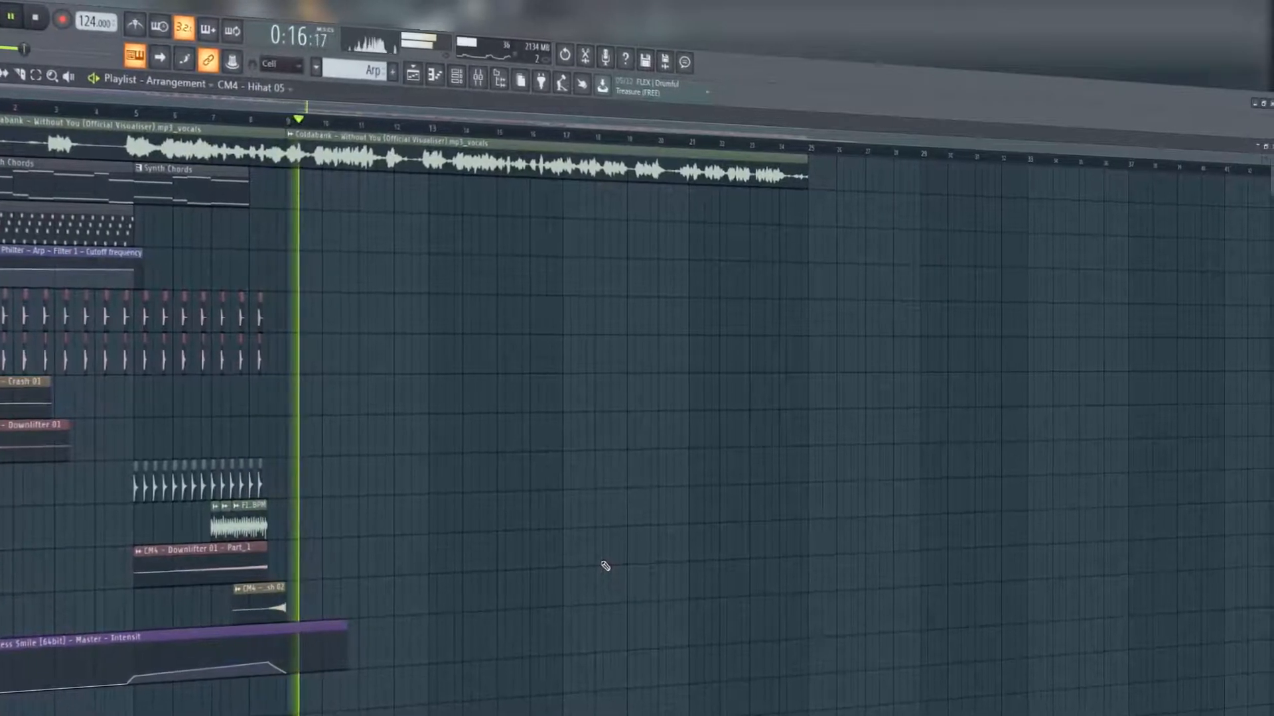
Step: Open the Bass pattern's notes in the piano roll and play them back
key("space")
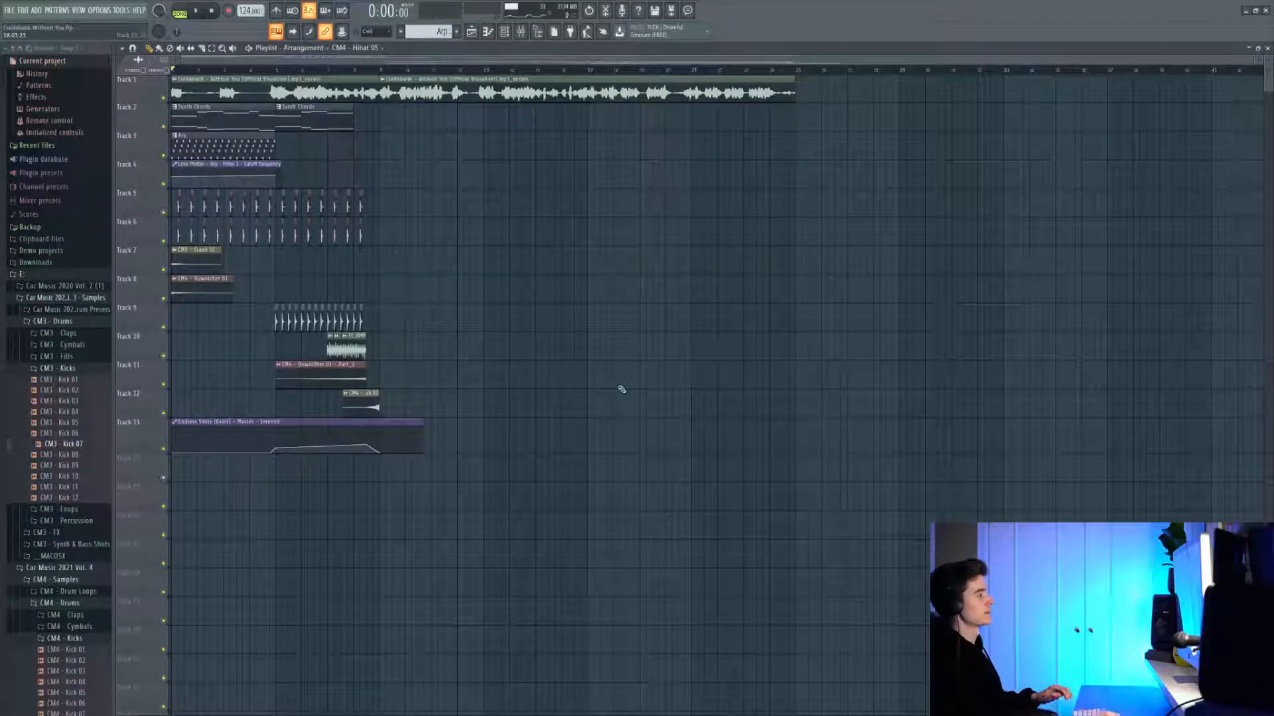
key("ctrl+z")
double_click(417, 468)
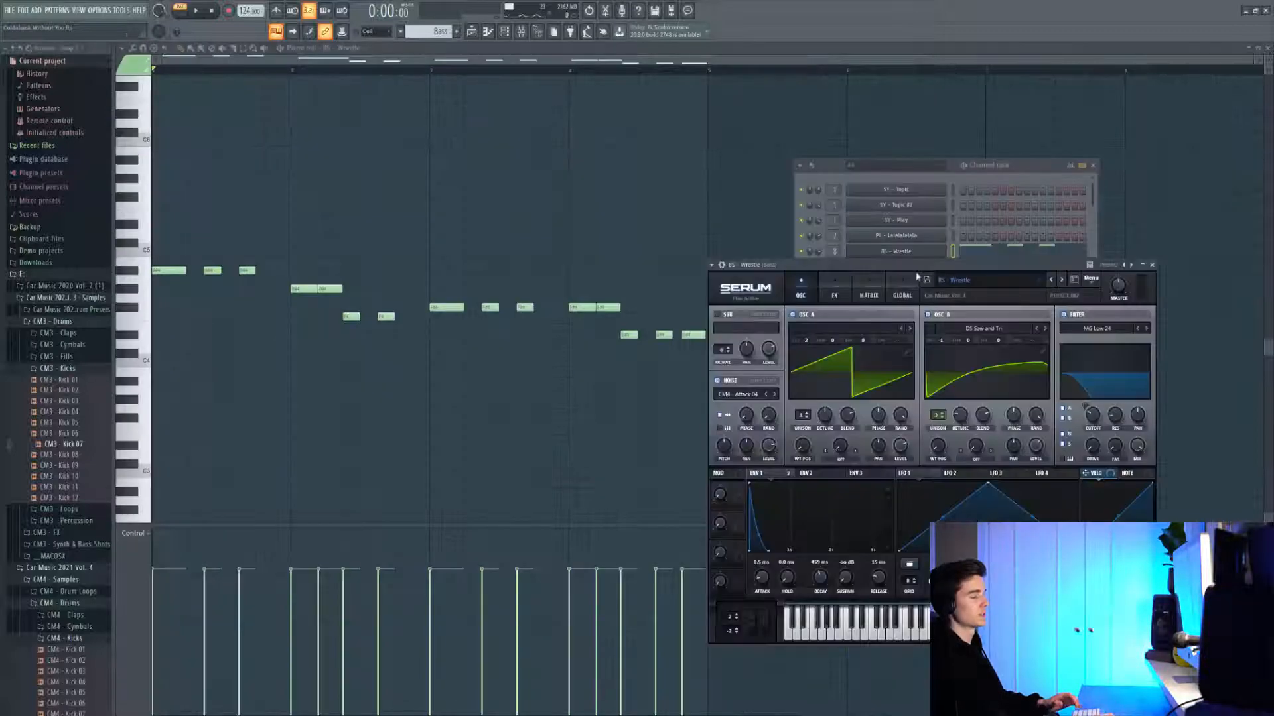
right_click(427, 171)
key("space")
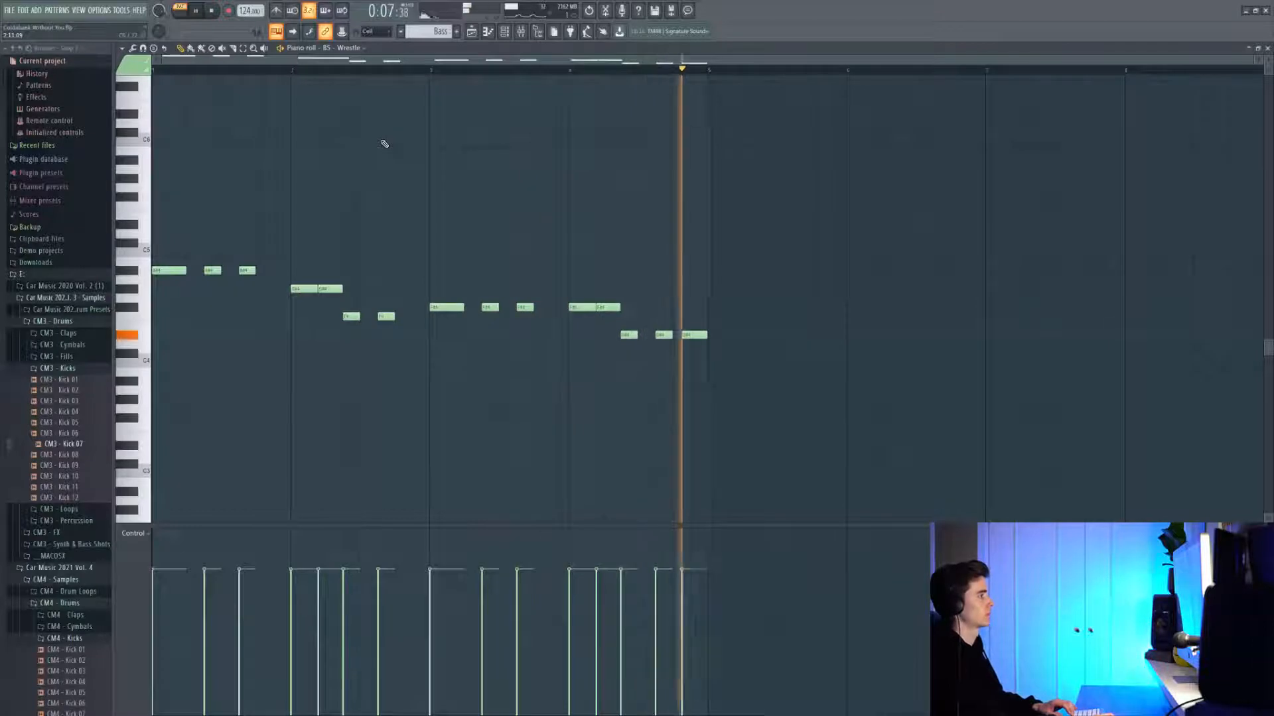
key("space")
Step: Select the second note of the joined bass pairs in bars 2 and 4 and try quantizing their start times
scroll(311, 289, "up", 6)
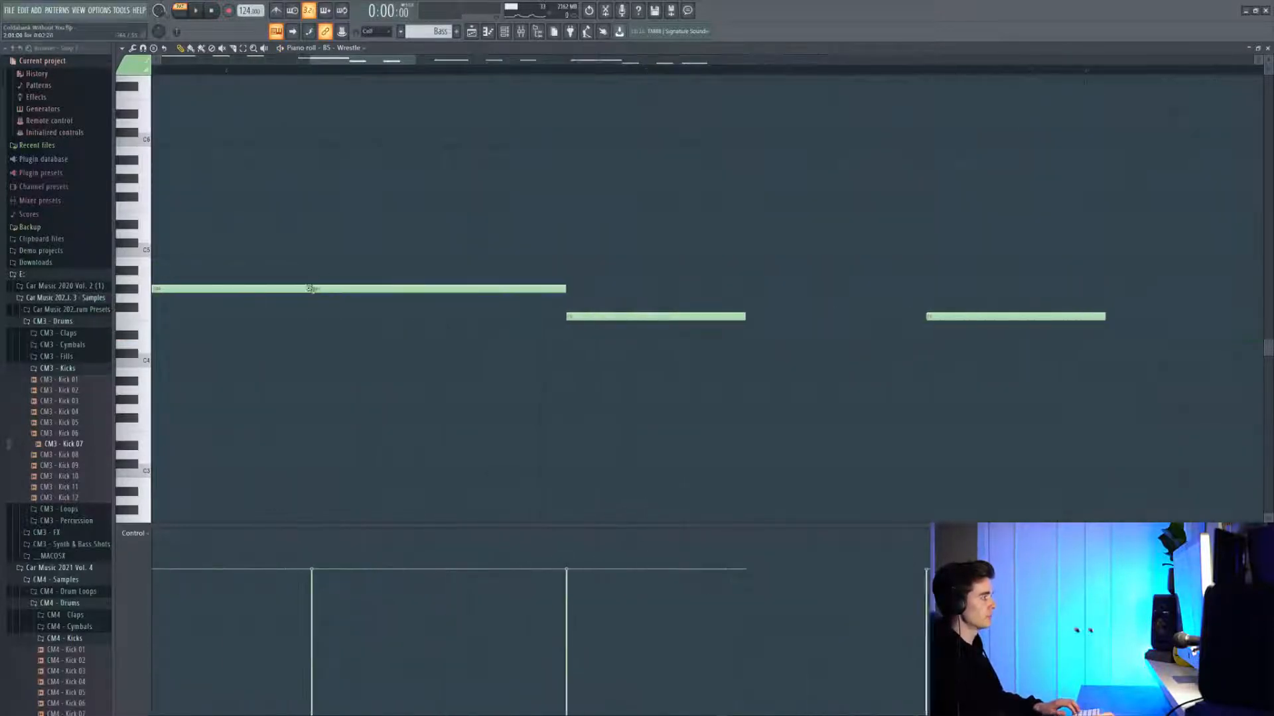
scroll(325, 287, "down", 6)
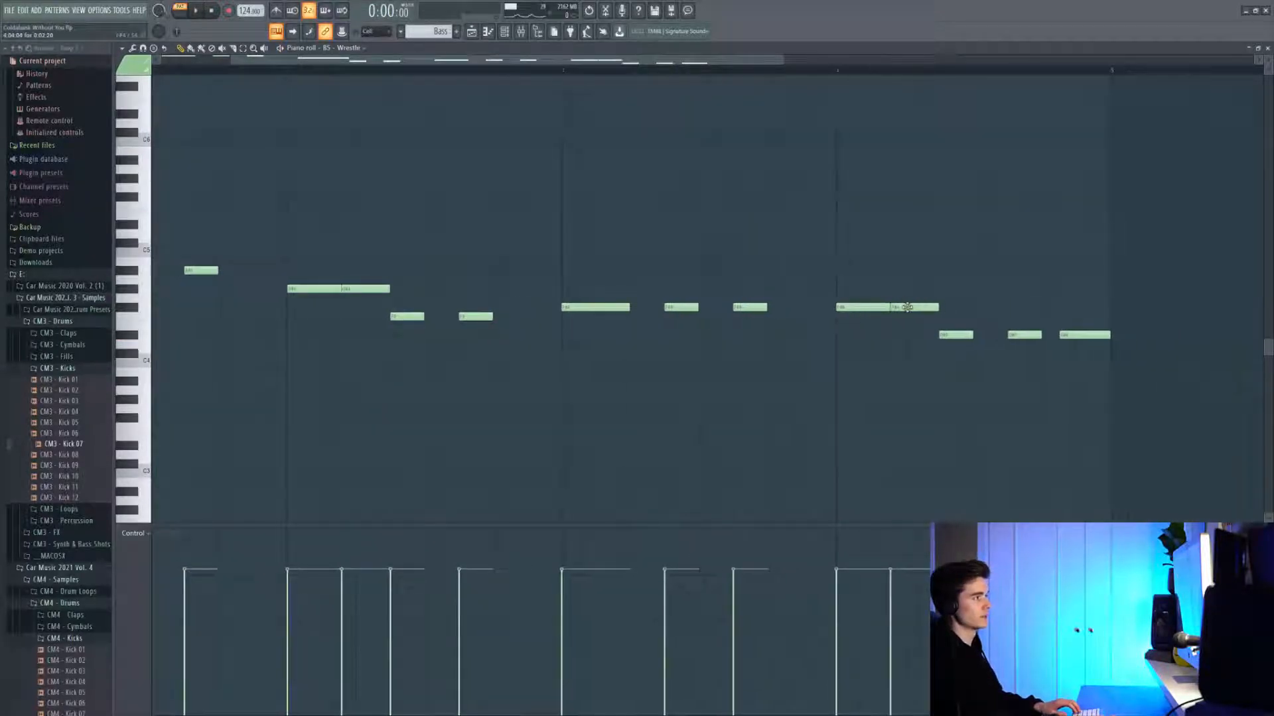
scroll(907, 308, "up", 4)
scroll(498, 256, "down", 6)
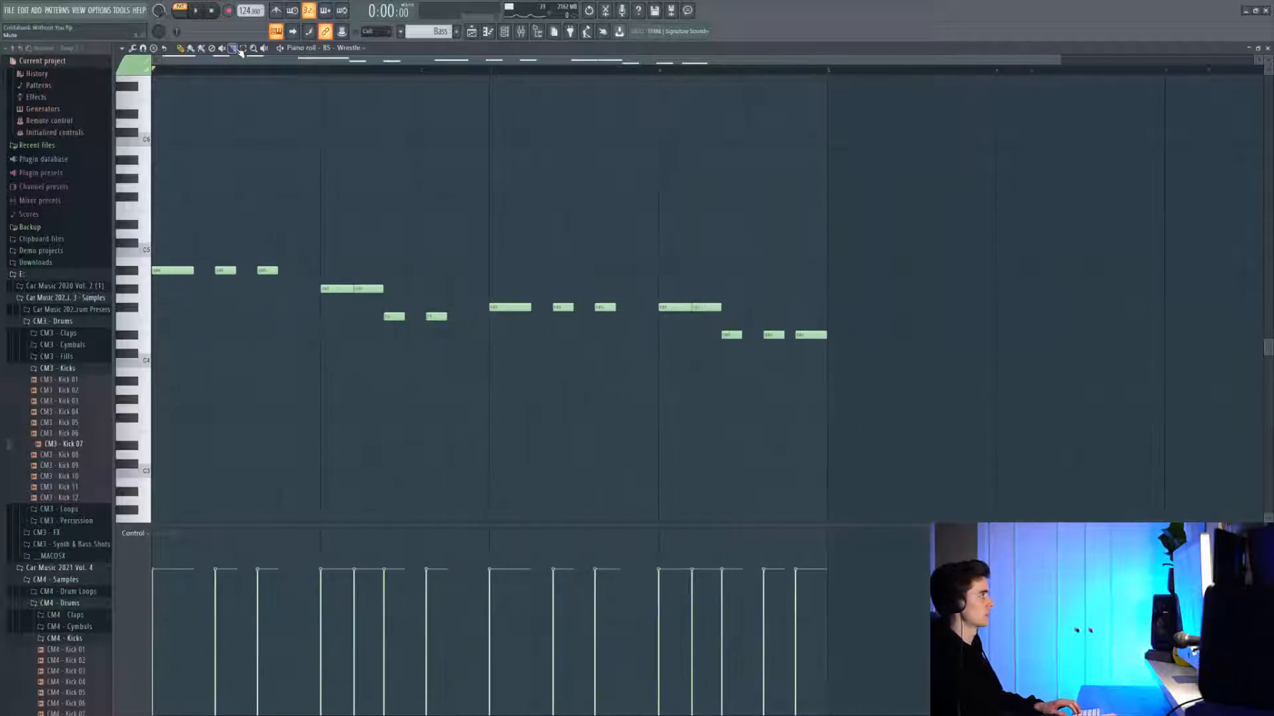
left_click_drag(350, 201, 373, 300)
left_click_drag(703, 256, 735, 311)
key("alt+q")
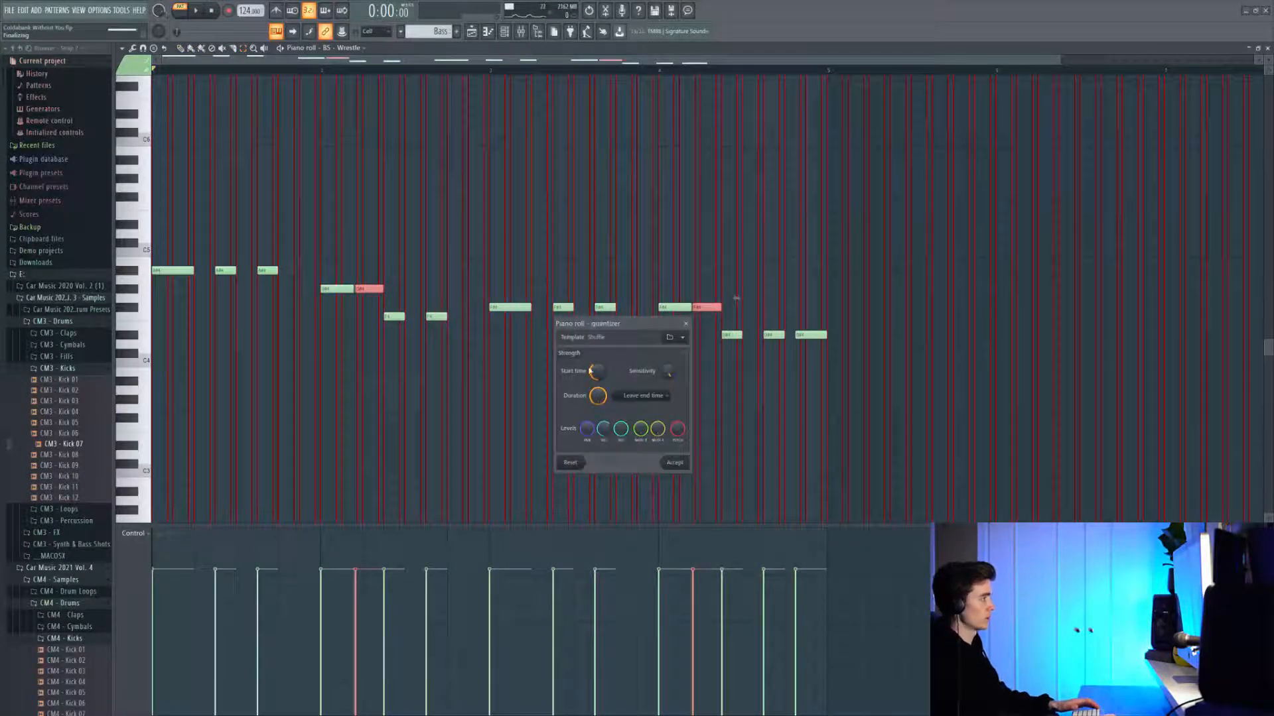
left_click_drag(598, 374, 598, 376)
left_click(685, 323)
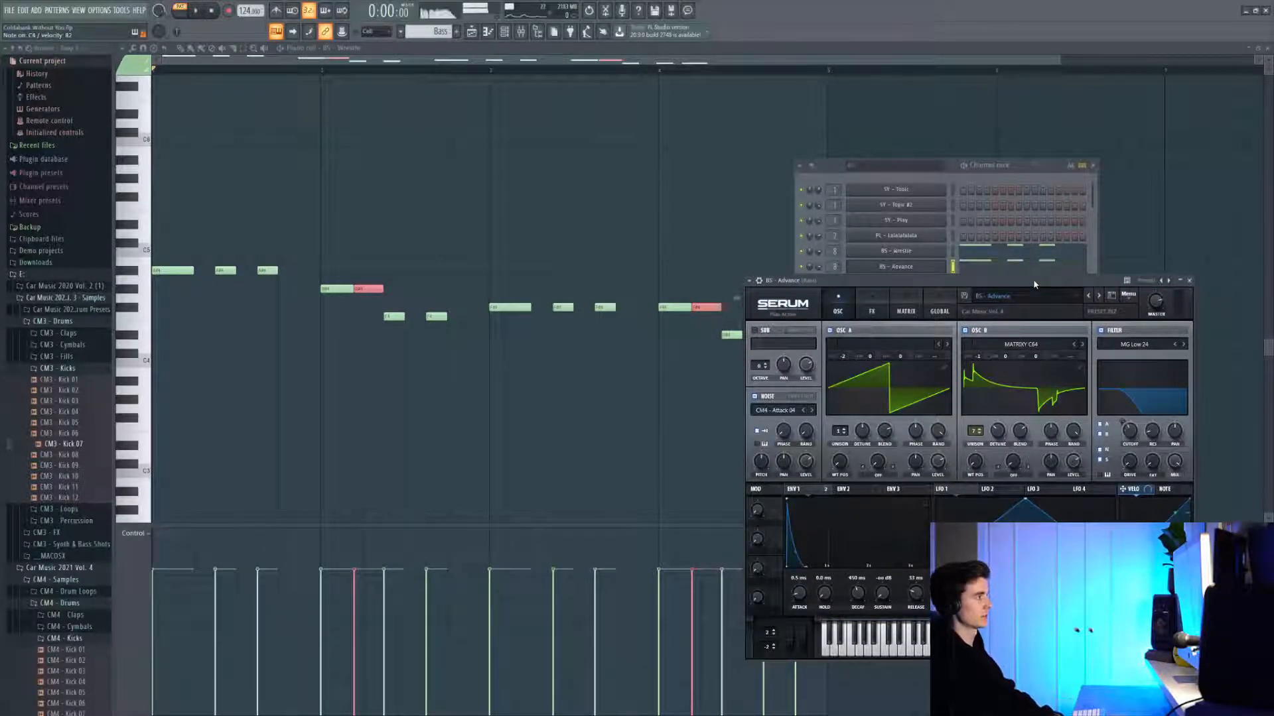
Step: Listen to the bass line and its Brass layer, both in the piano roll and in the arrangement
key("space")
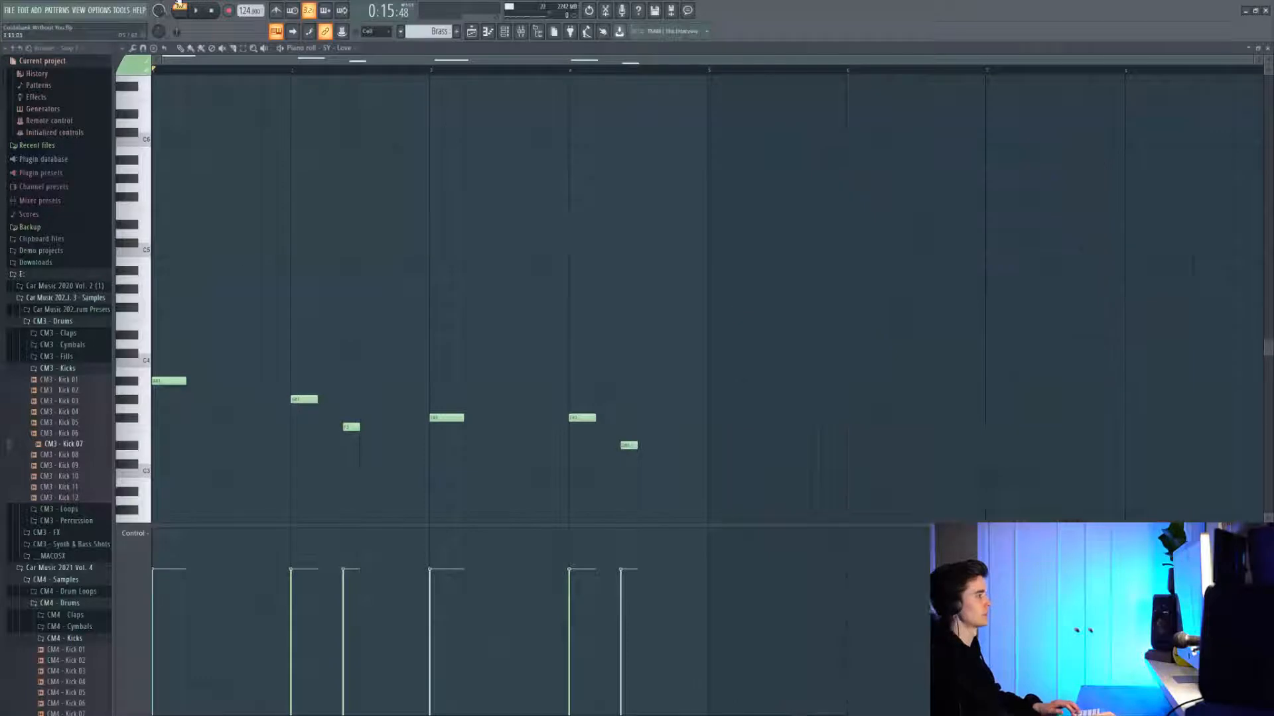
scroll(278, 270, "down", 3)
key("space")
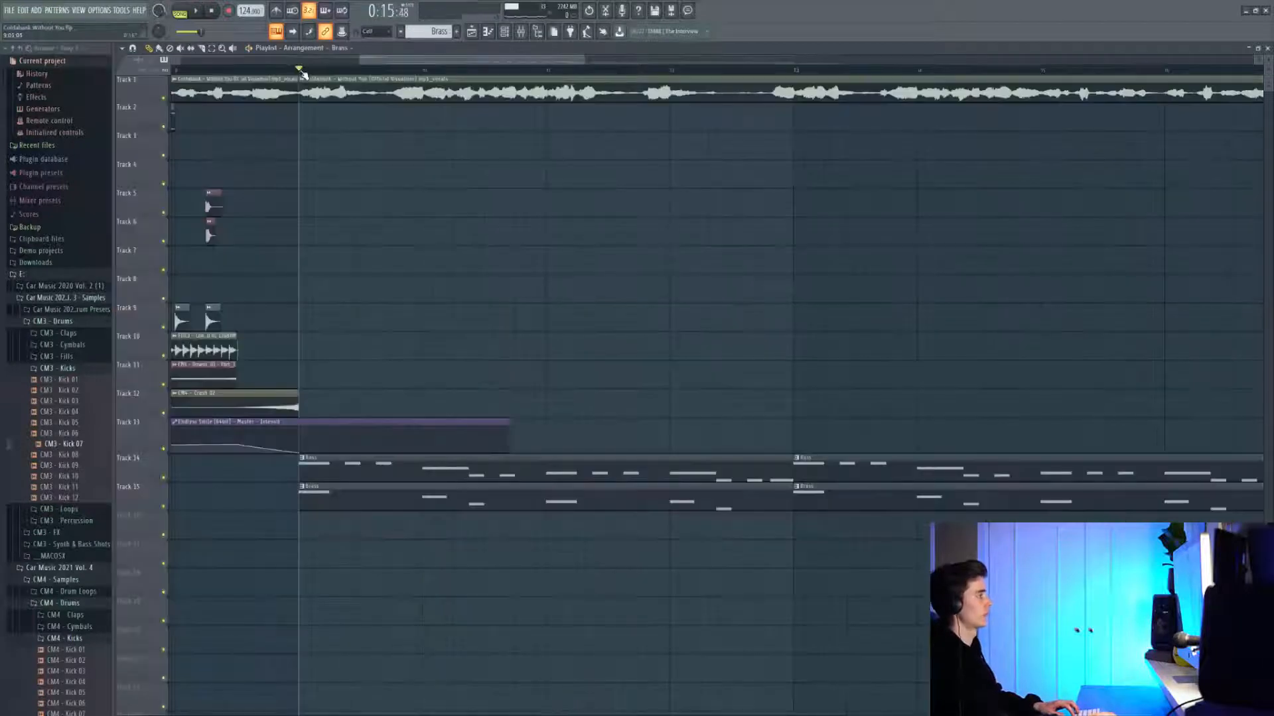
key("space")
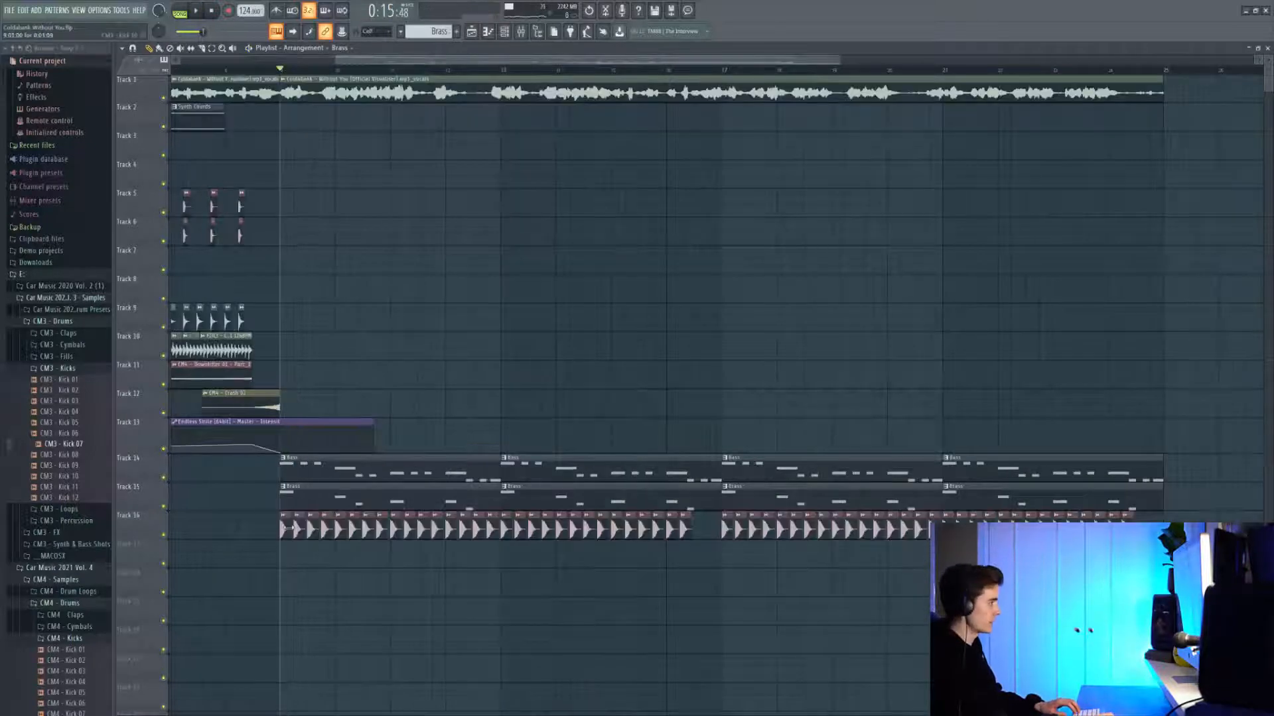
Step: Examine the spacing of the CM3 - Kick 07 clips on Track 16 and play the drop with them
scroll(286, 528, "up", 8)
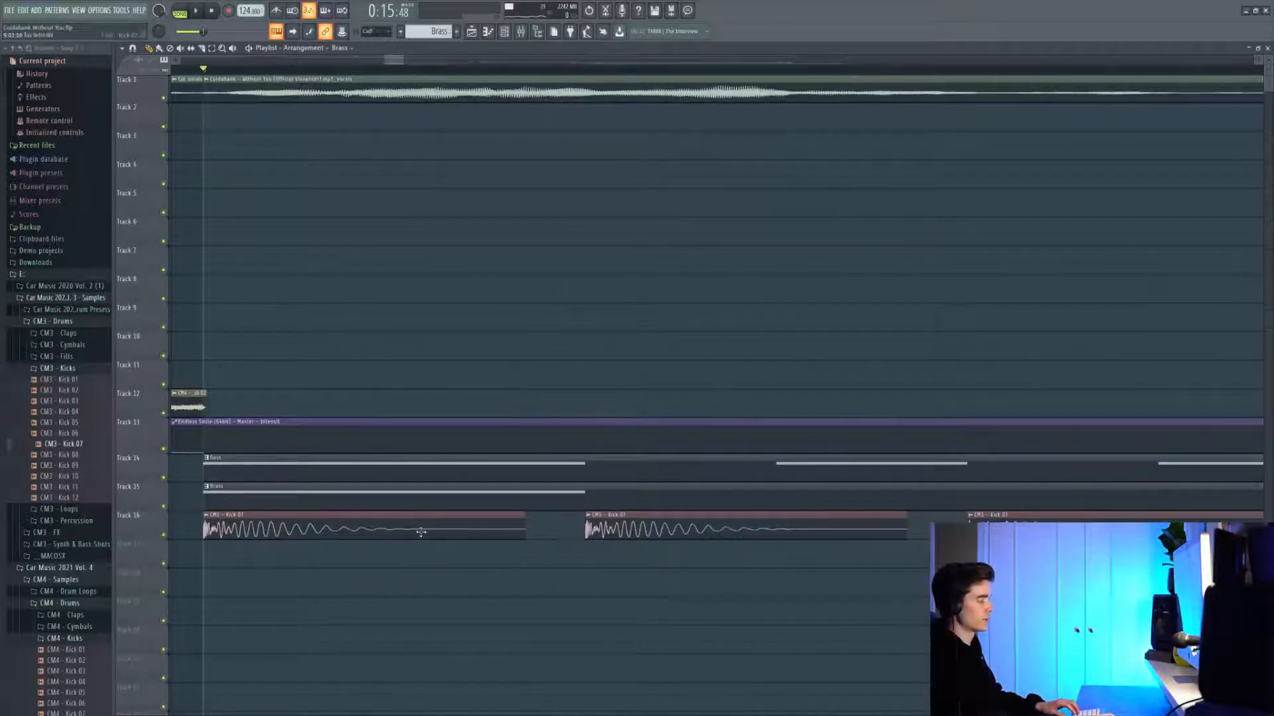
scroll(420, 532, "down", 8)
scroll(338, 518, "down", 3)
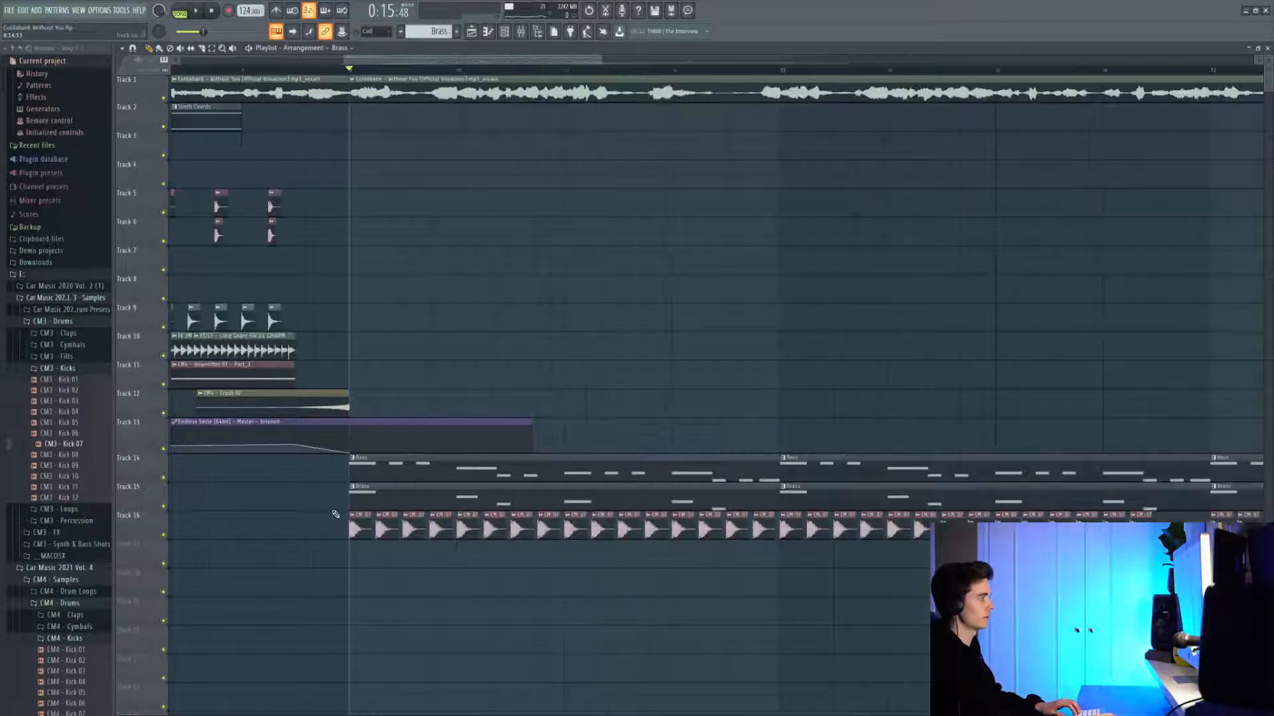
key("space")
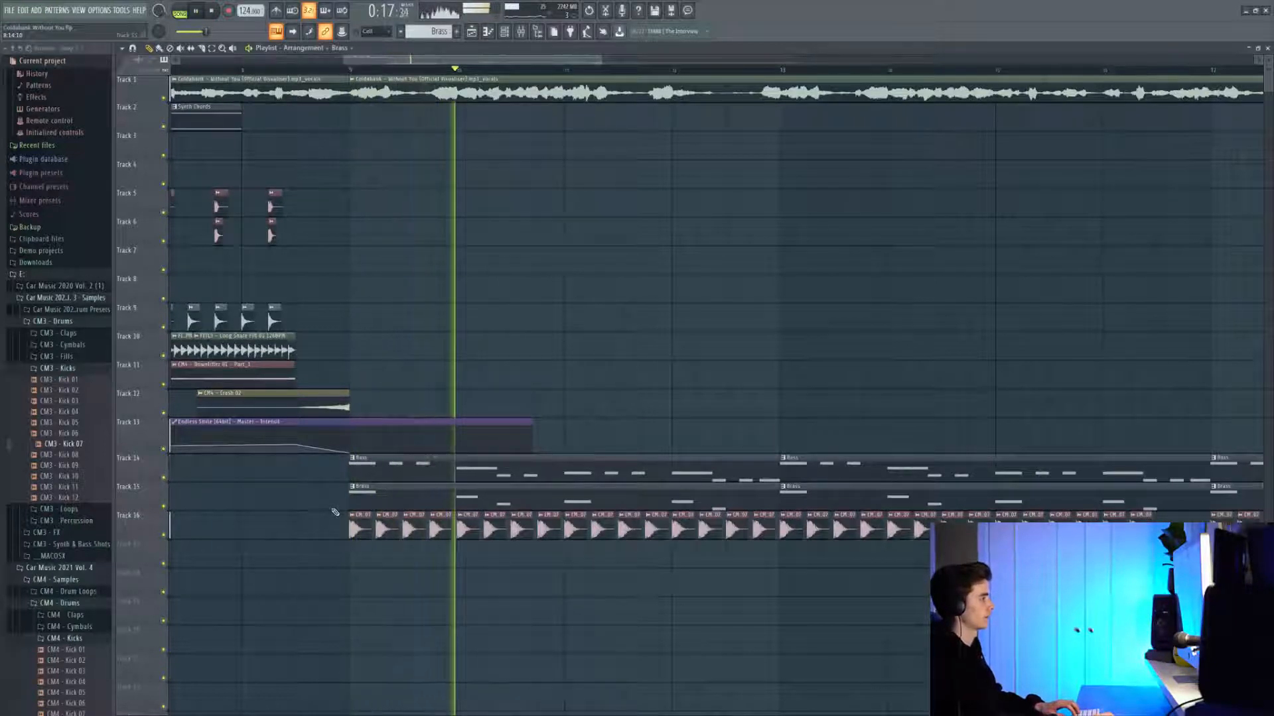
Step: Inspect the CM3 - Kick 07 sample's fade-out setting and the Fruity Parametric EQ 2 on the kick's mixer track
scroll(412, 526, "up", 6)
scroll(413, 526, "up", 2)
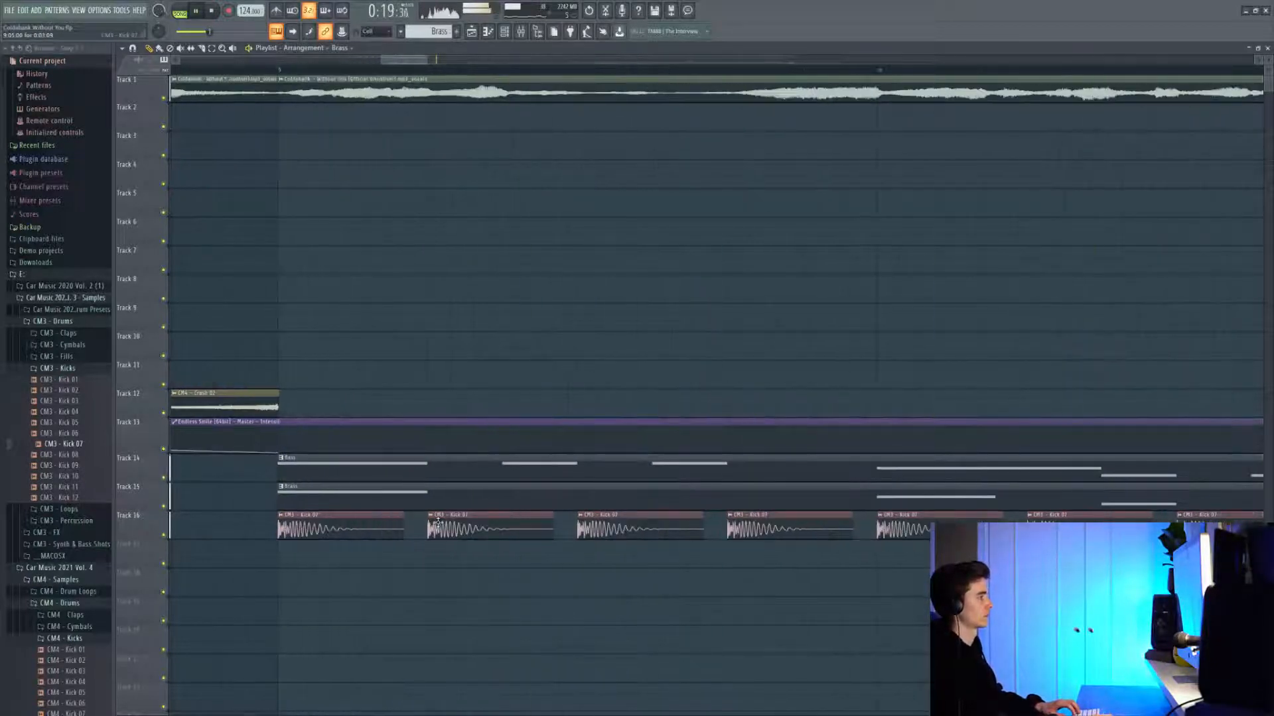
double_click(438, 524)
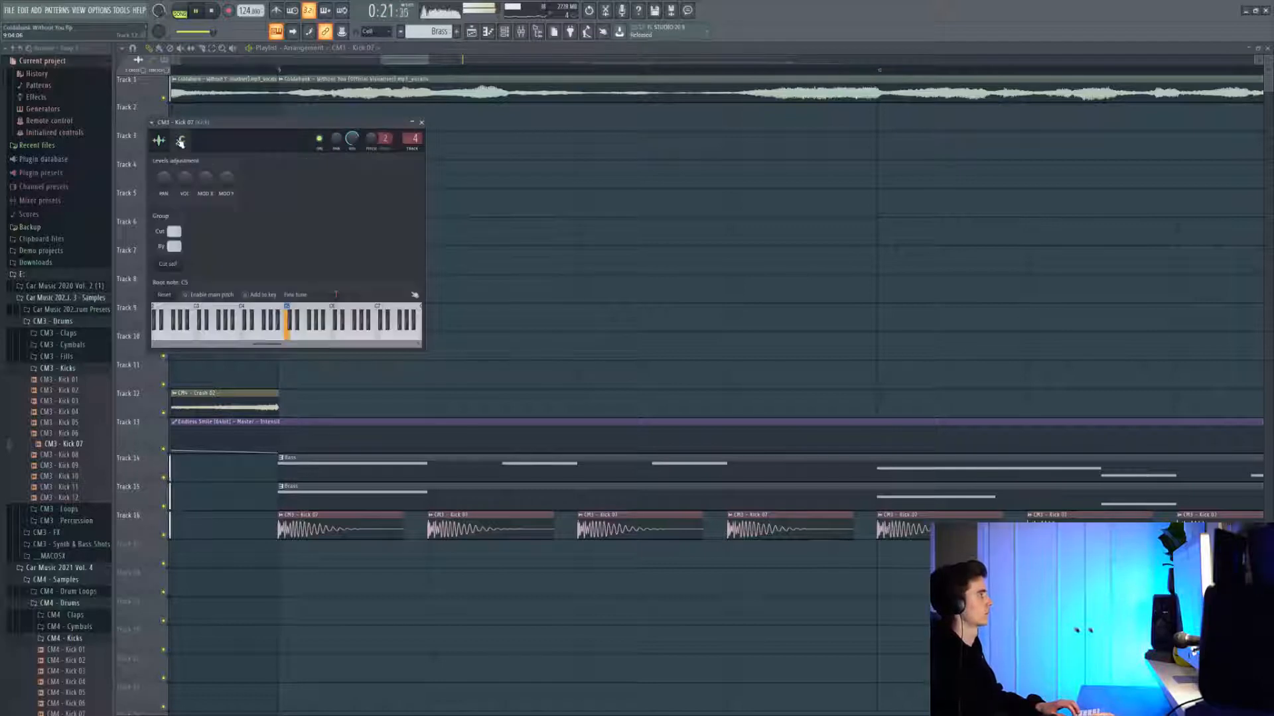
key("space")
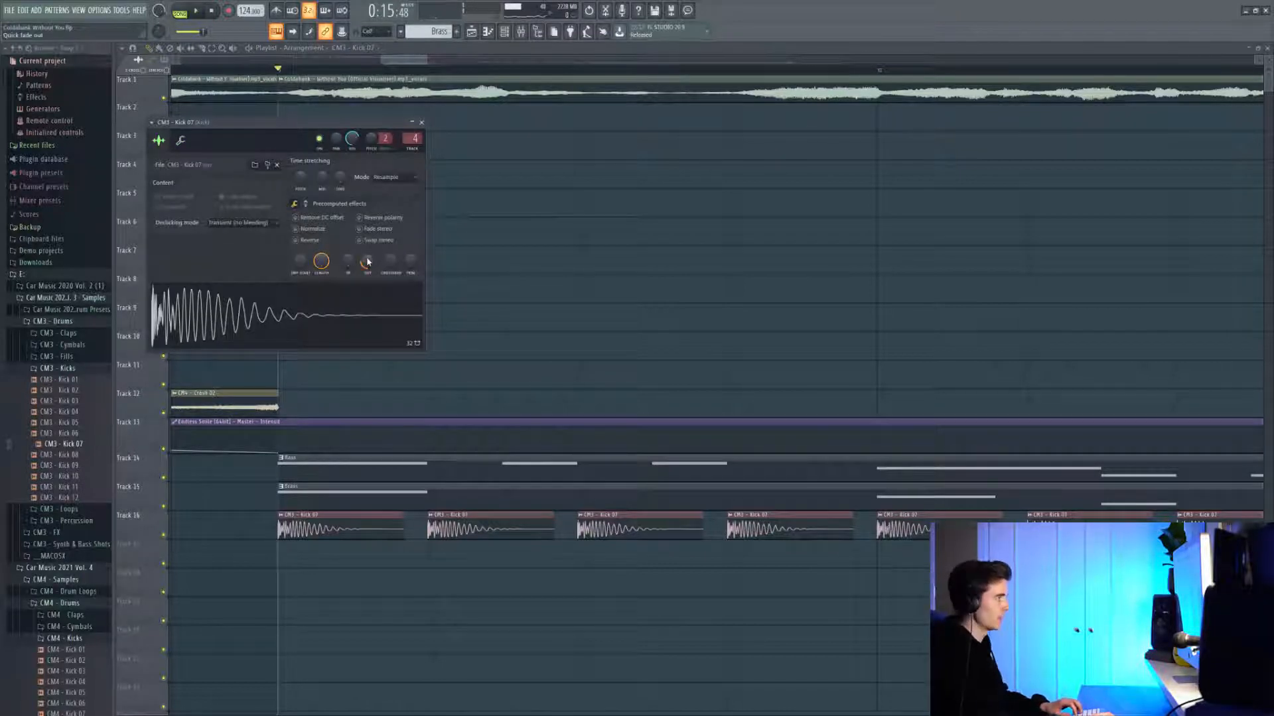
mouse_move(368, 262)
left_mouse_down()
mouse_move(368, 273)
mouse_move(368, 262)
left_mouse_up()
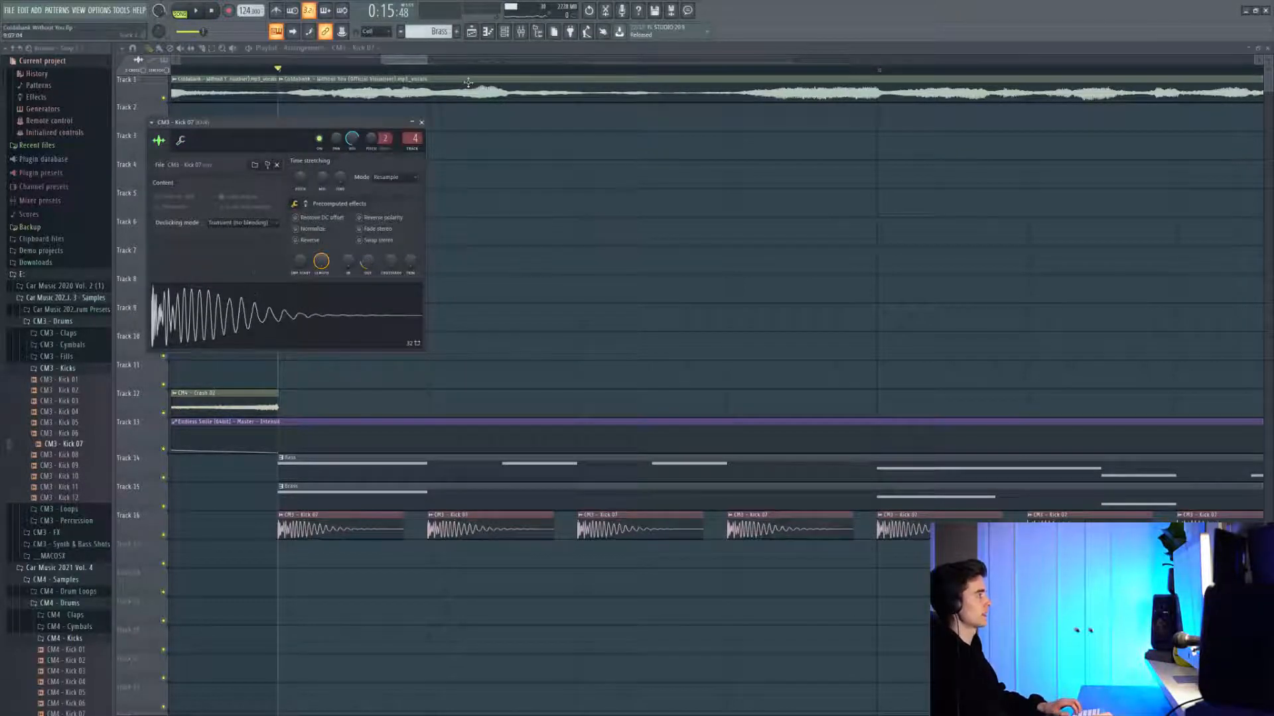
key("F9")
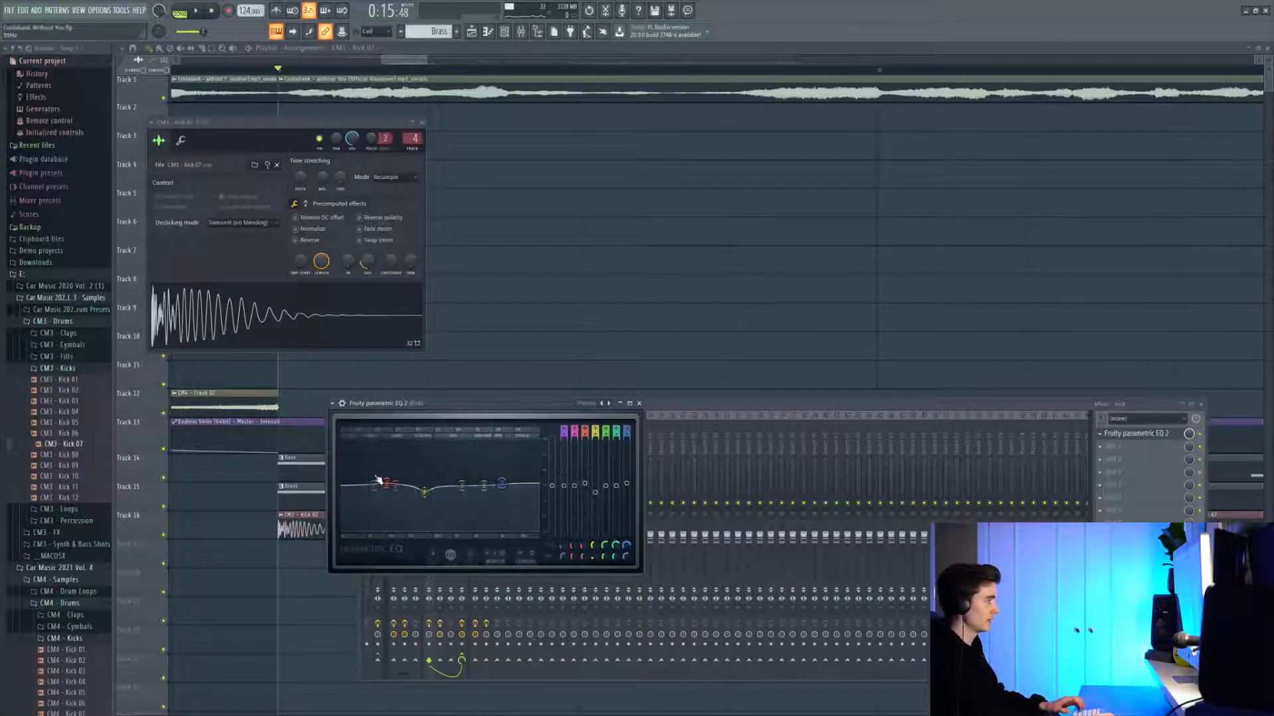
right_click(486, 294)
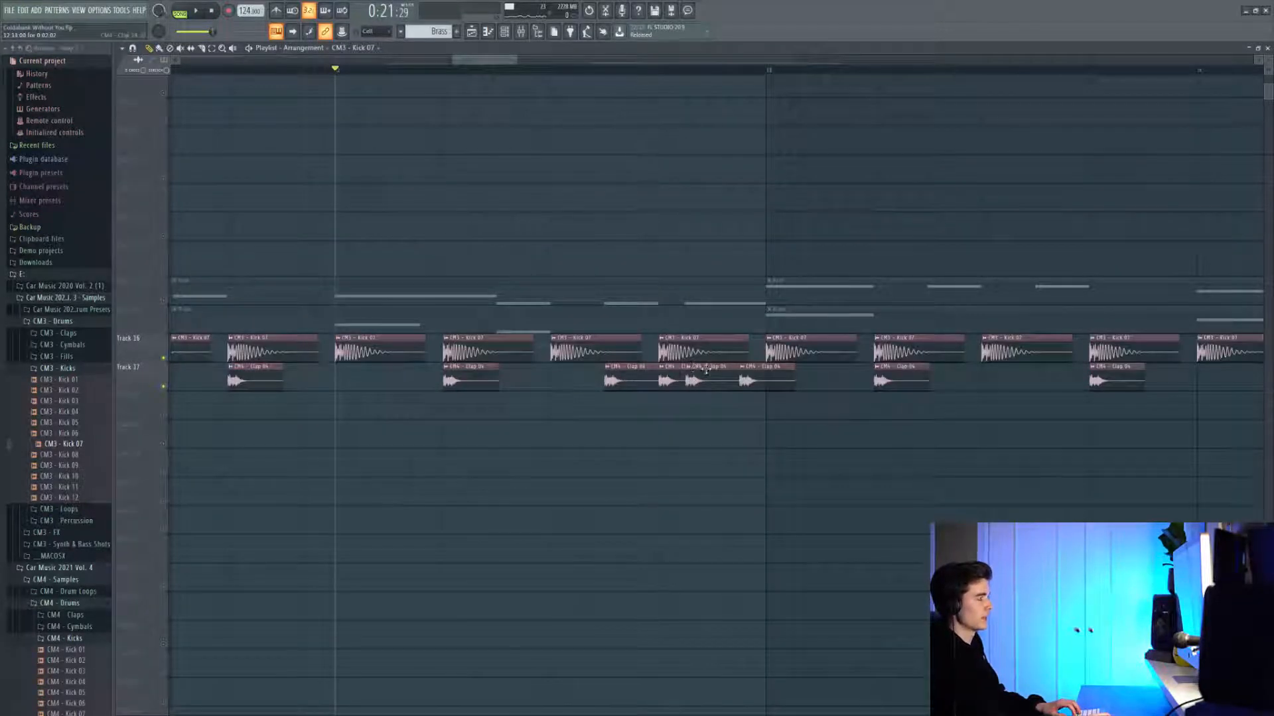
Step: Examine and play the layered claps and clap fill from Track 17 downward, opening the CM4 - Clap 11 sample
scroll(678, 378, "up", 2)
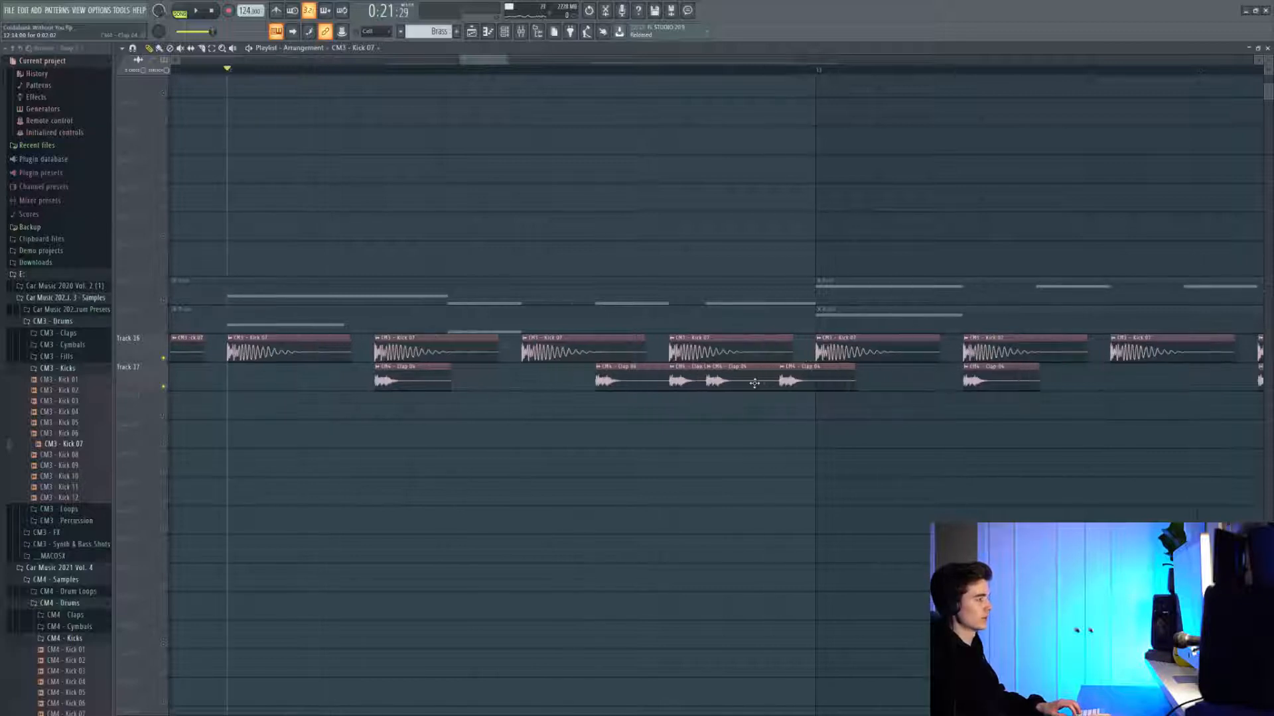
key("space")
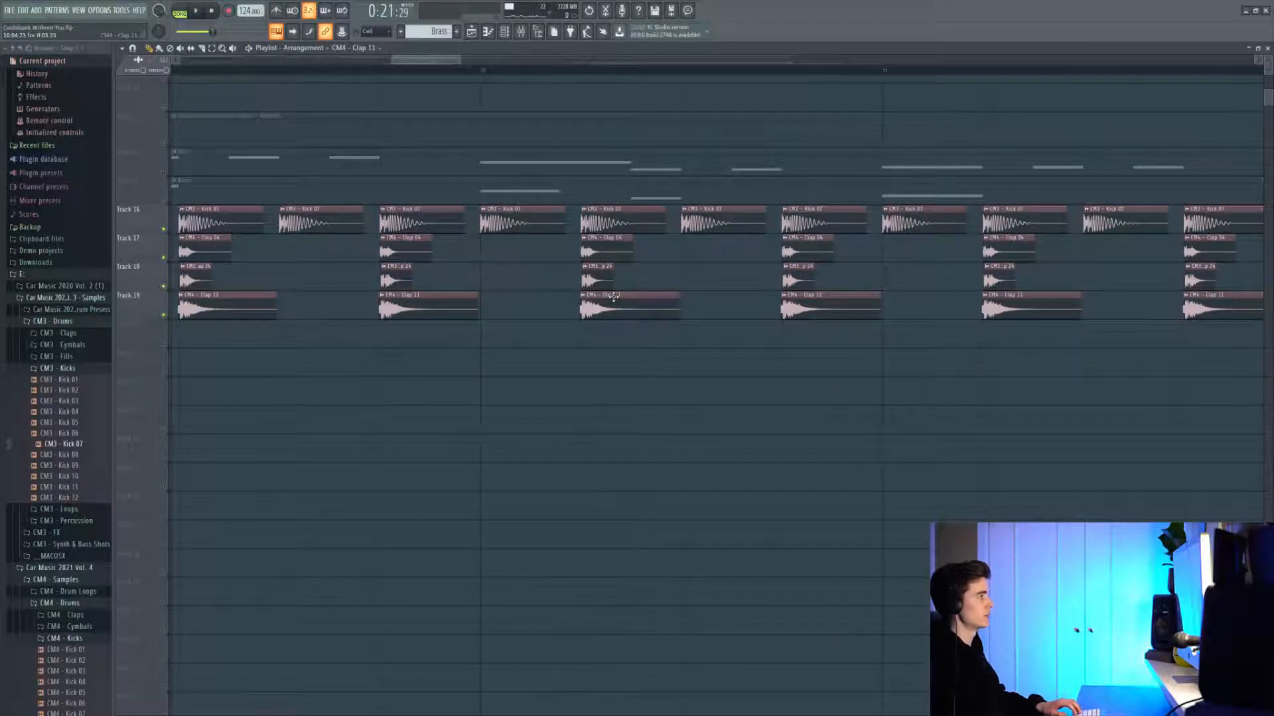
double_click(613, 298)
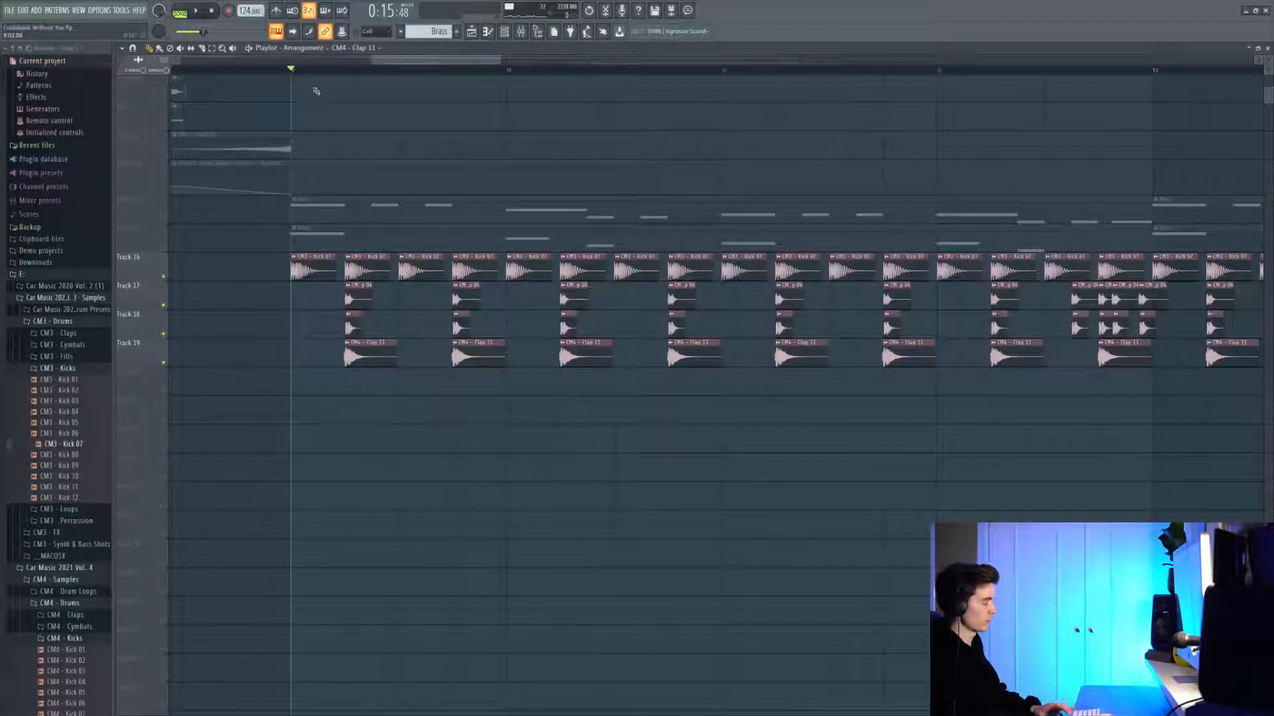
key("space")
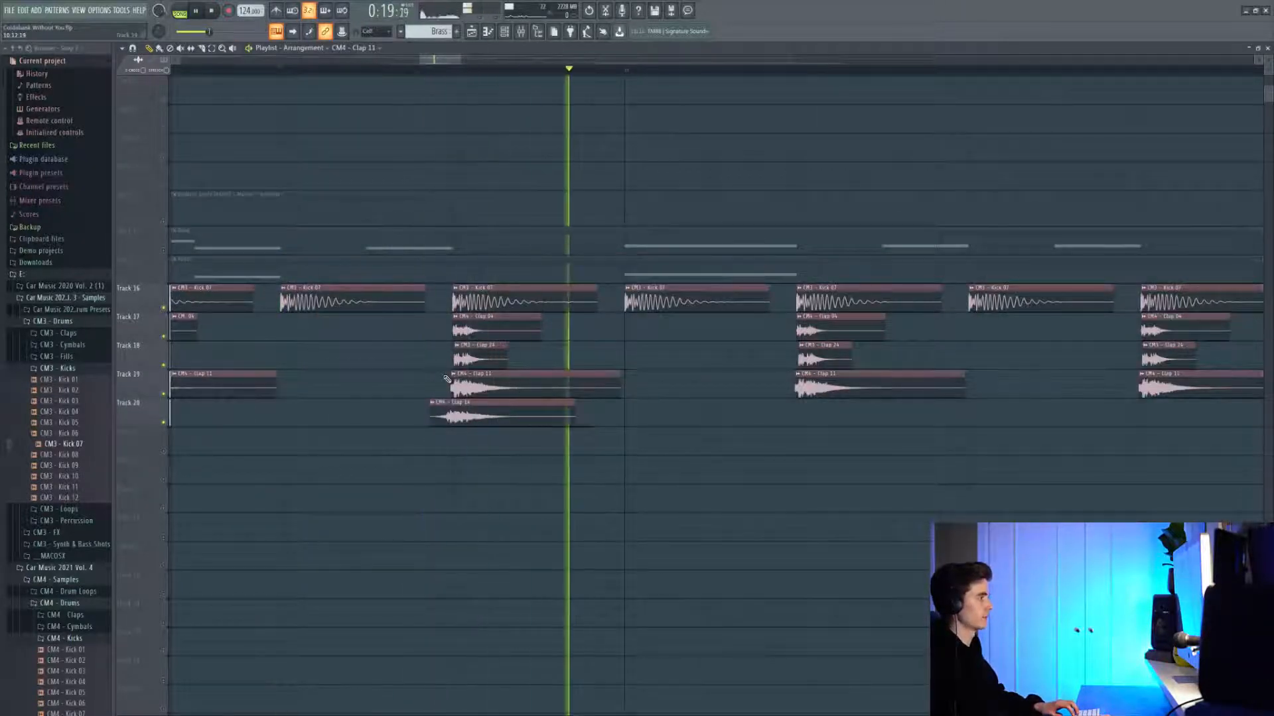
Step: Inspect the CM4 - Hihat 05 sample on Track 21 and play the arrangement from bar 13
scroll(446, 378, "down", 2)
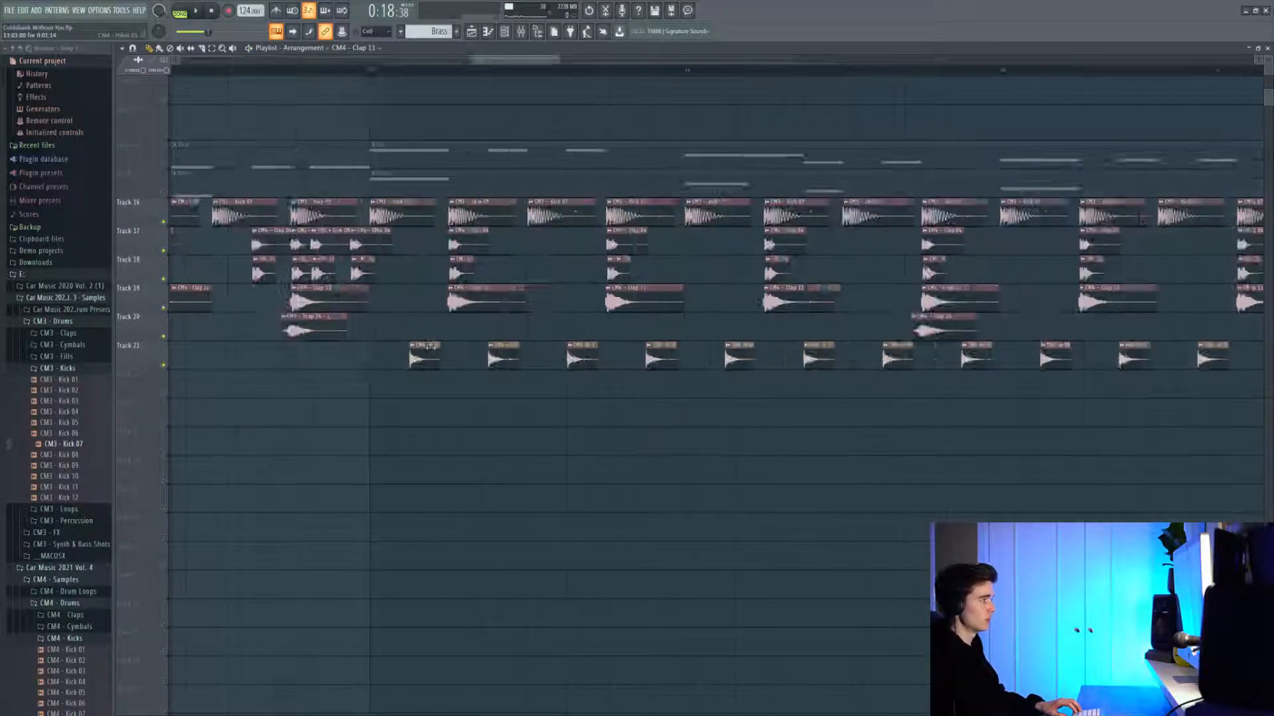
scroll(429, 346, "up", 3)
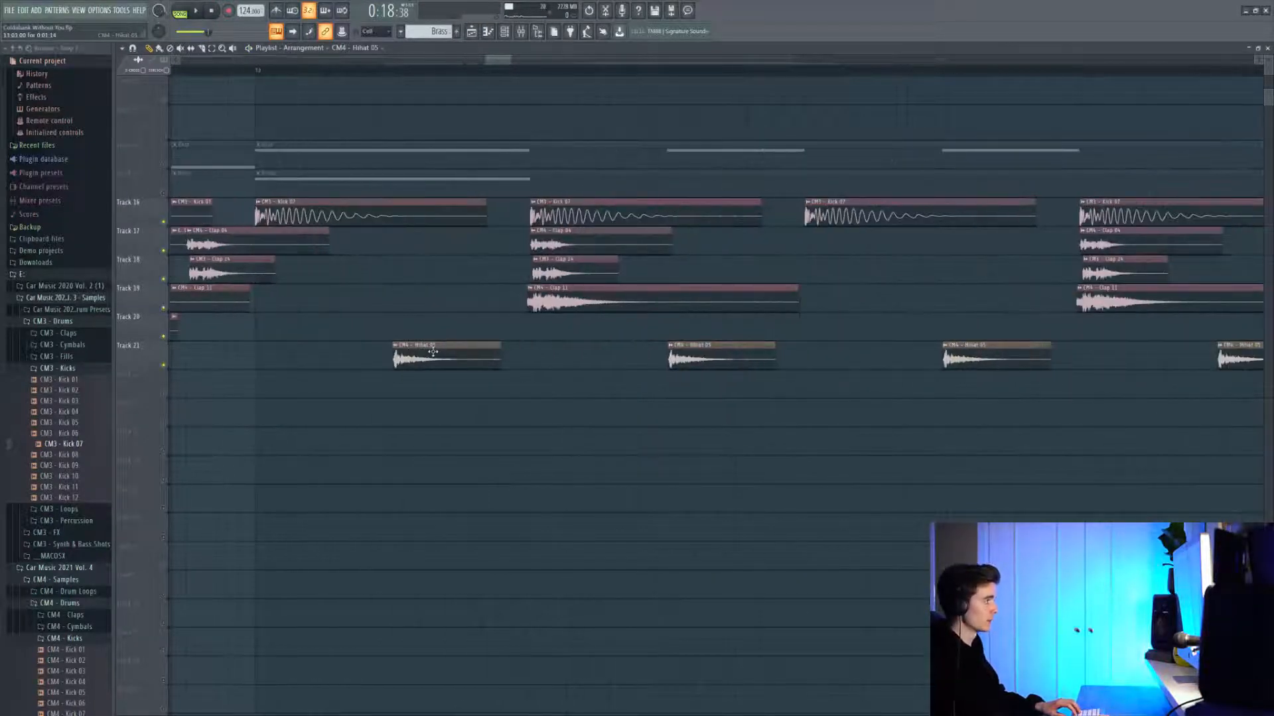
double_click(433, 351)
key("Escape")
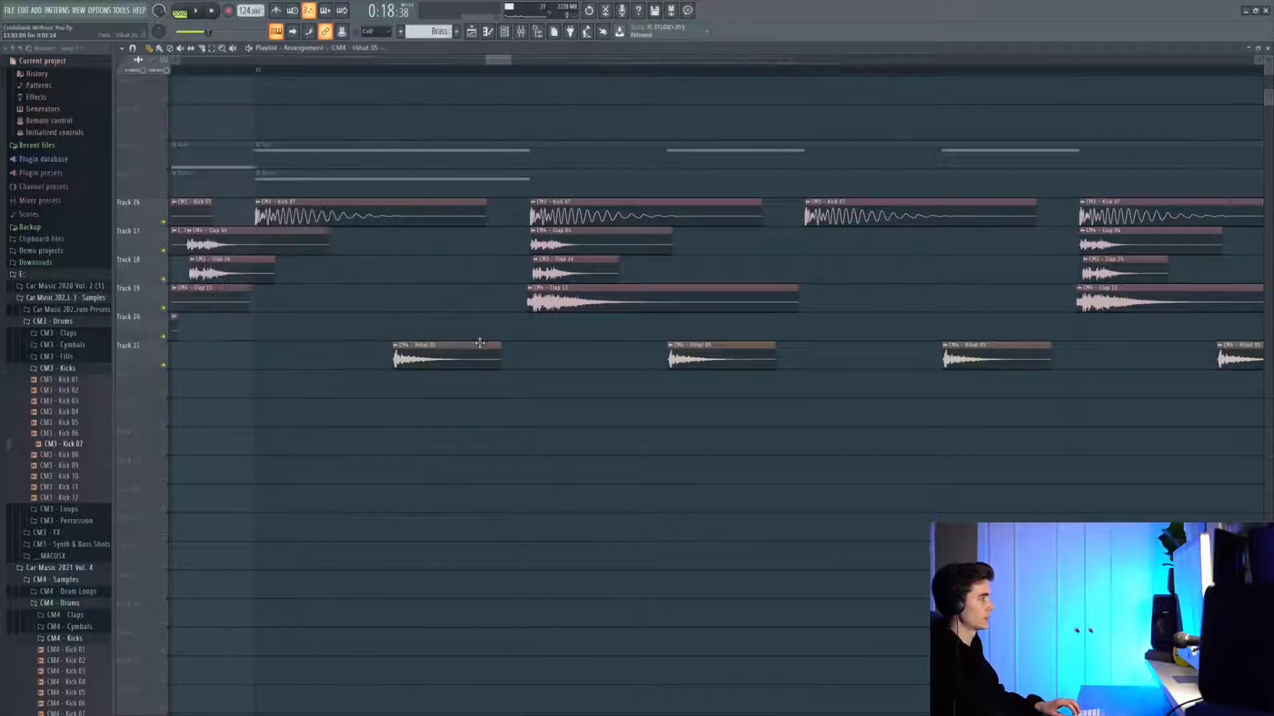
scroll(482, 342, "down", 4)
left_click(446, 71)
scroll(482, 225, "down", 2)
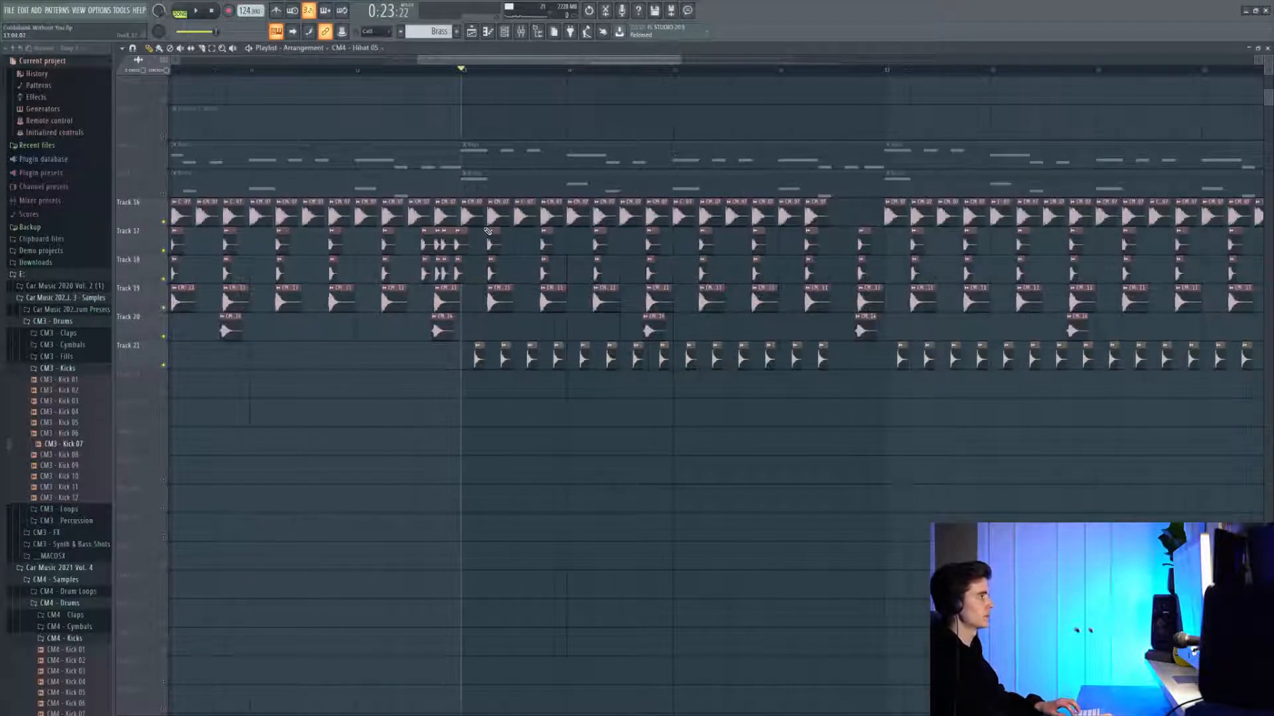
key("space")
Step: Play the section with the hihat loop on Track 22, muting and unmuting that track to compare
scroll(486, 230, "down", 3)
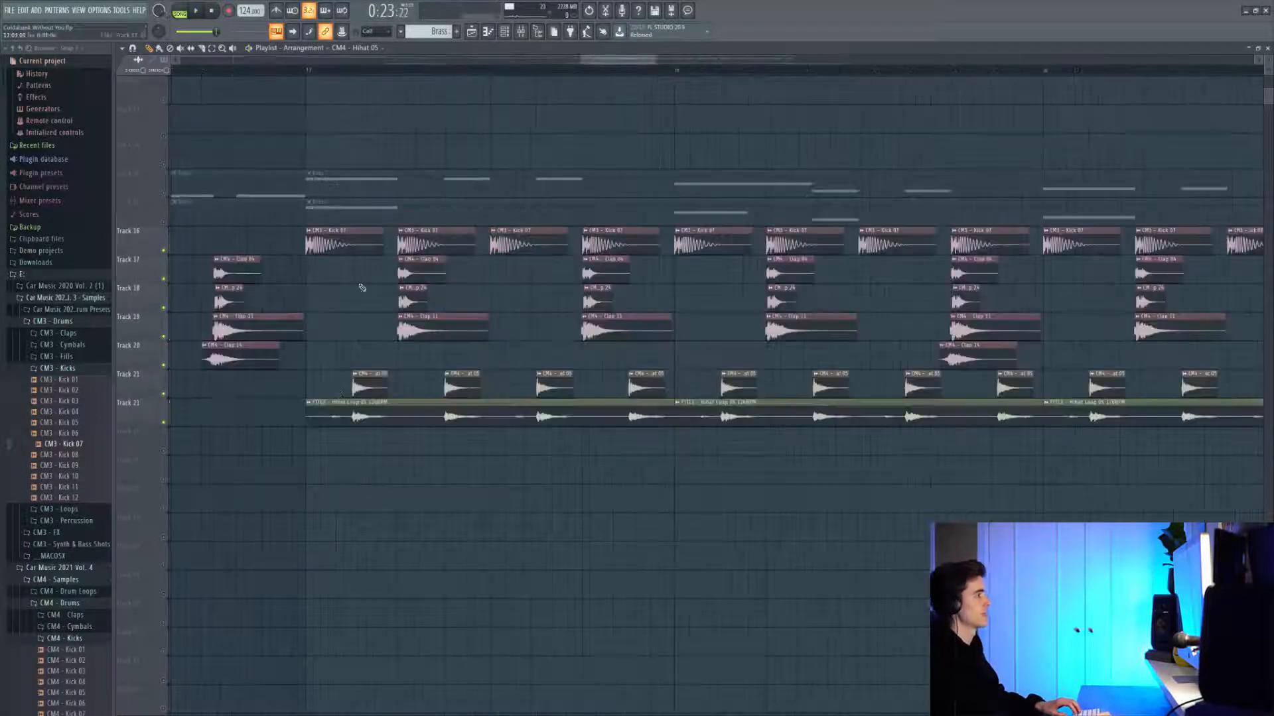
scroll(363, 414, "down", 3)
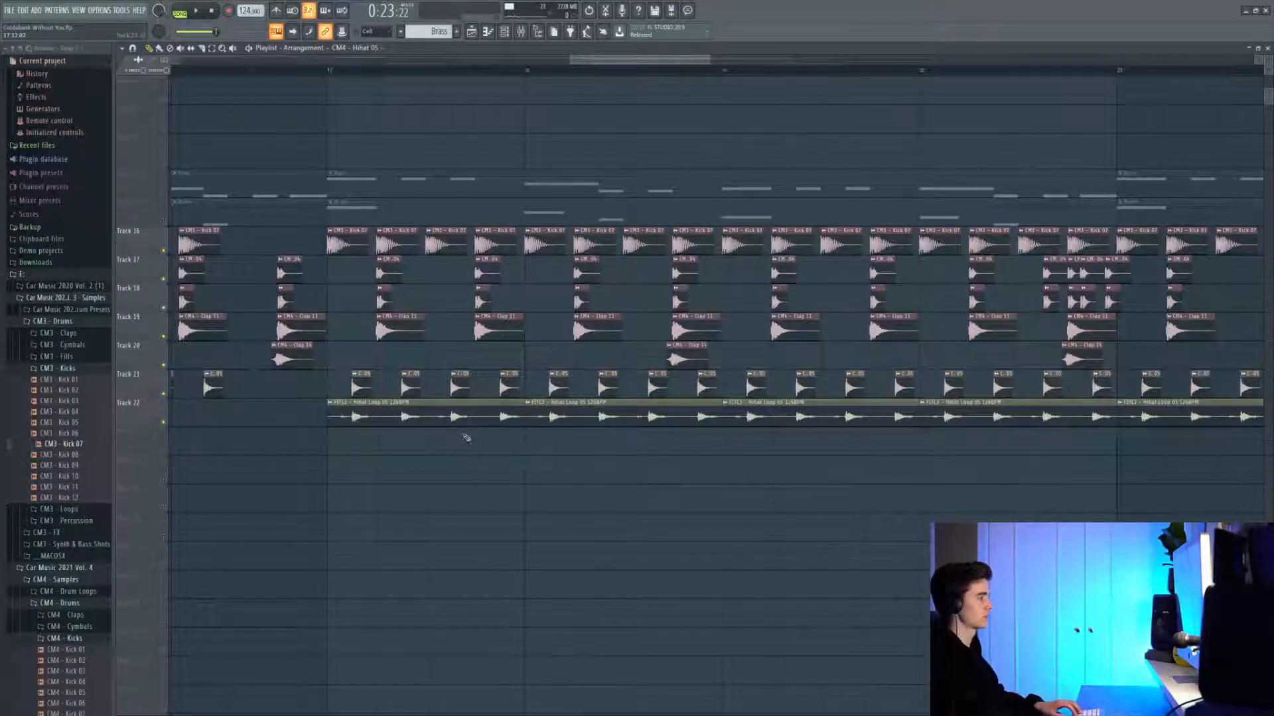
scroll(467, 438, "down", 5)
key("space")
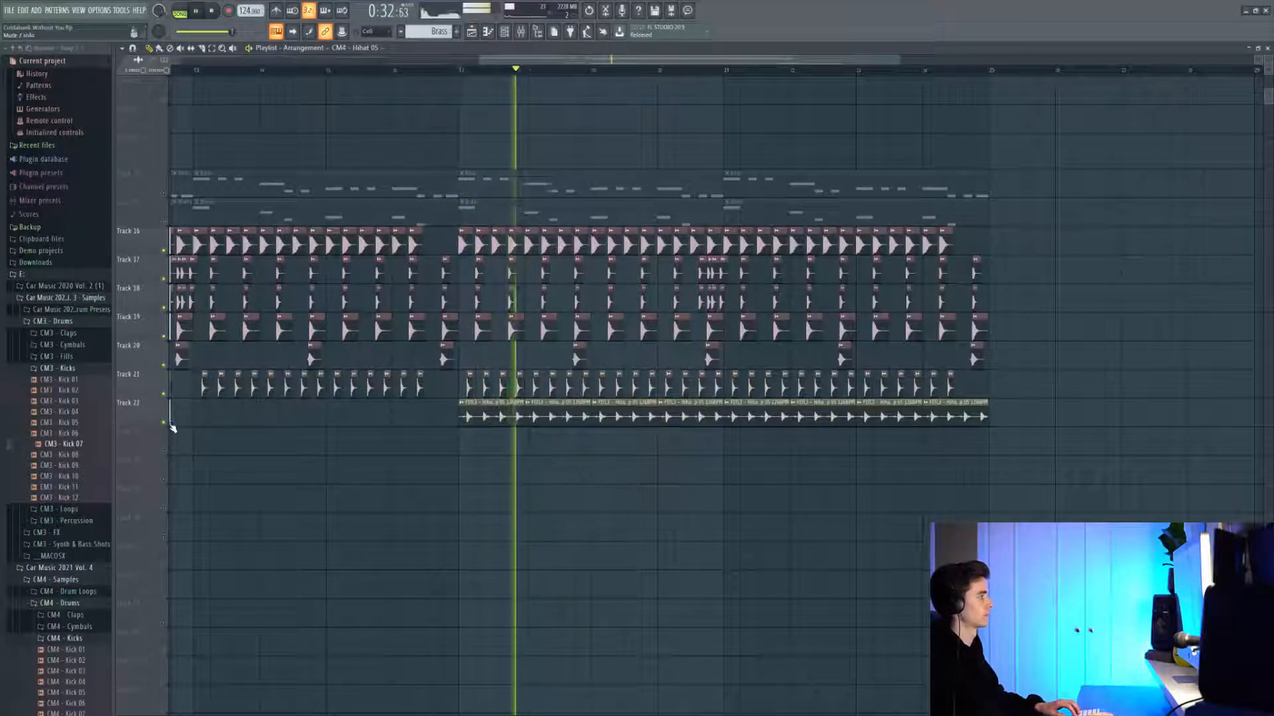
left_click(170, 425)
left_click(170, 425)
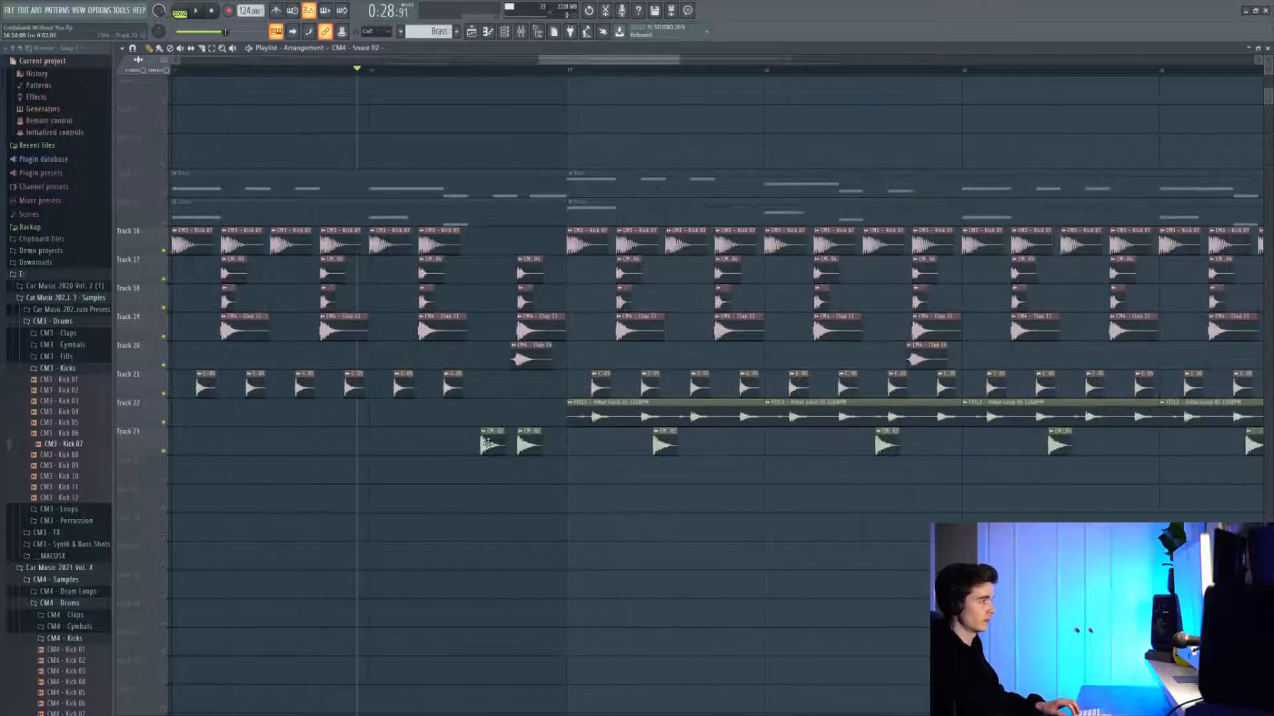
Step: Open the CM4 - Snare 02 sample on Track 23 and examine the snare hits and long snare fill before bar 17
double_click(488, 444)
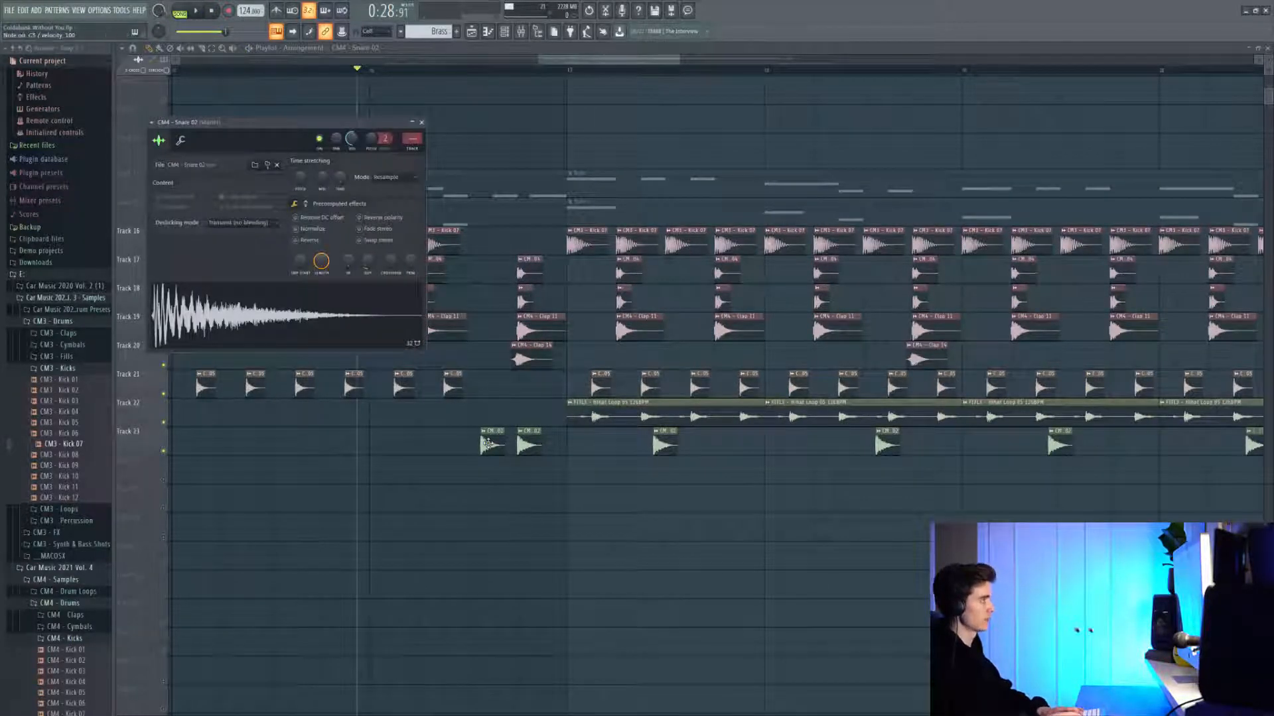
key("space")
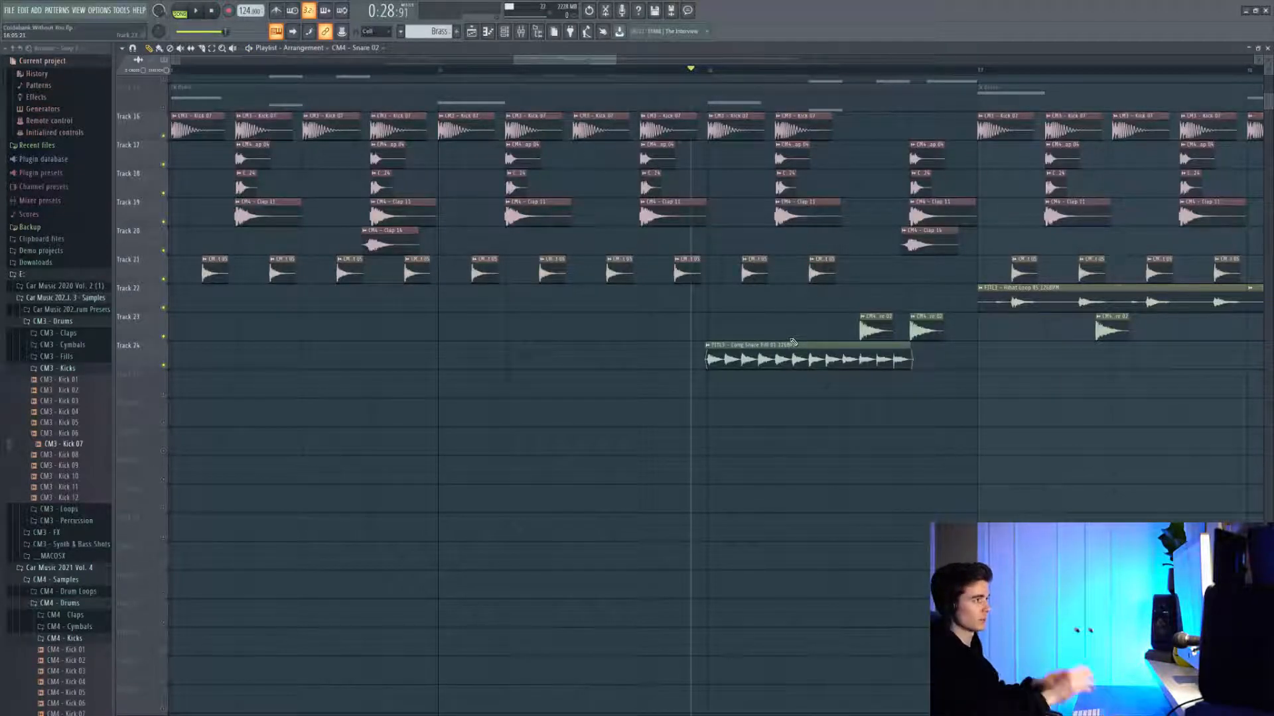
scroll(790, 348, "up", 3)
scroll(796, 341, "down", 2)
left_click_drag(892, 306, 859, 293)
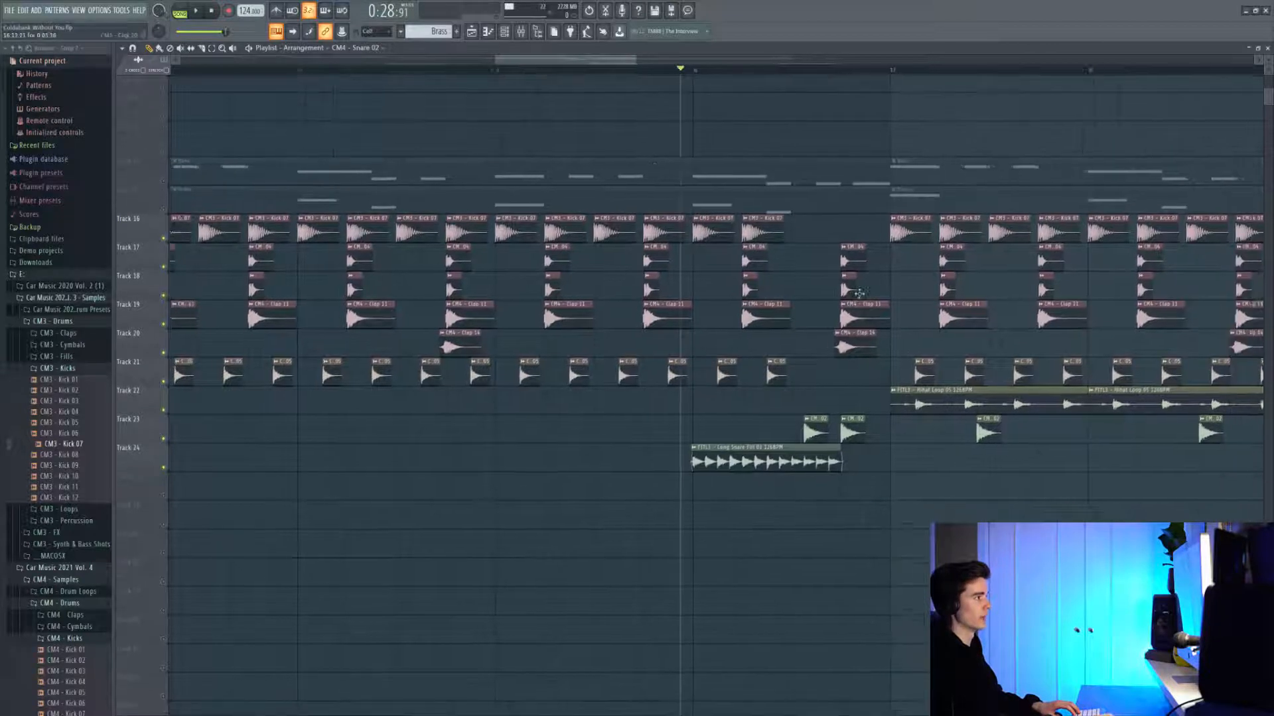
Step: Find the crash and downlifter clips on Tracks 20 and 21 and place the playback position at bar 9
scroll(859, 293, "down", 6)
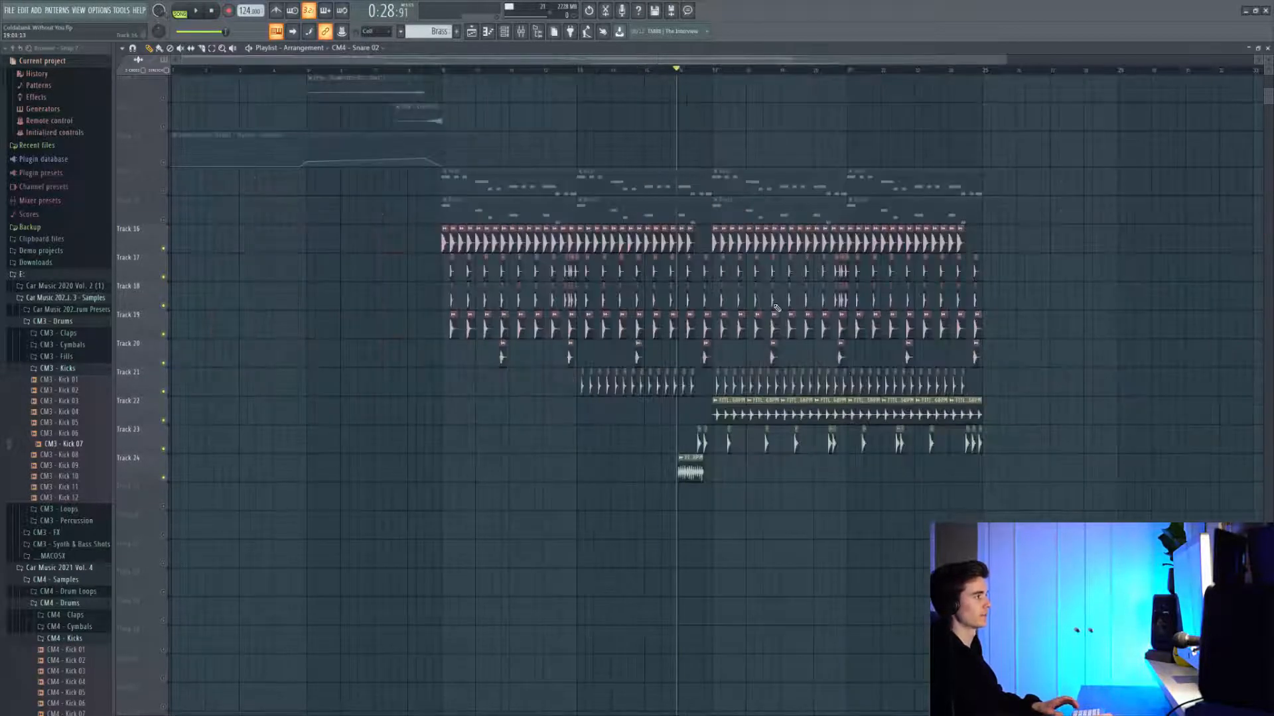
key("space")
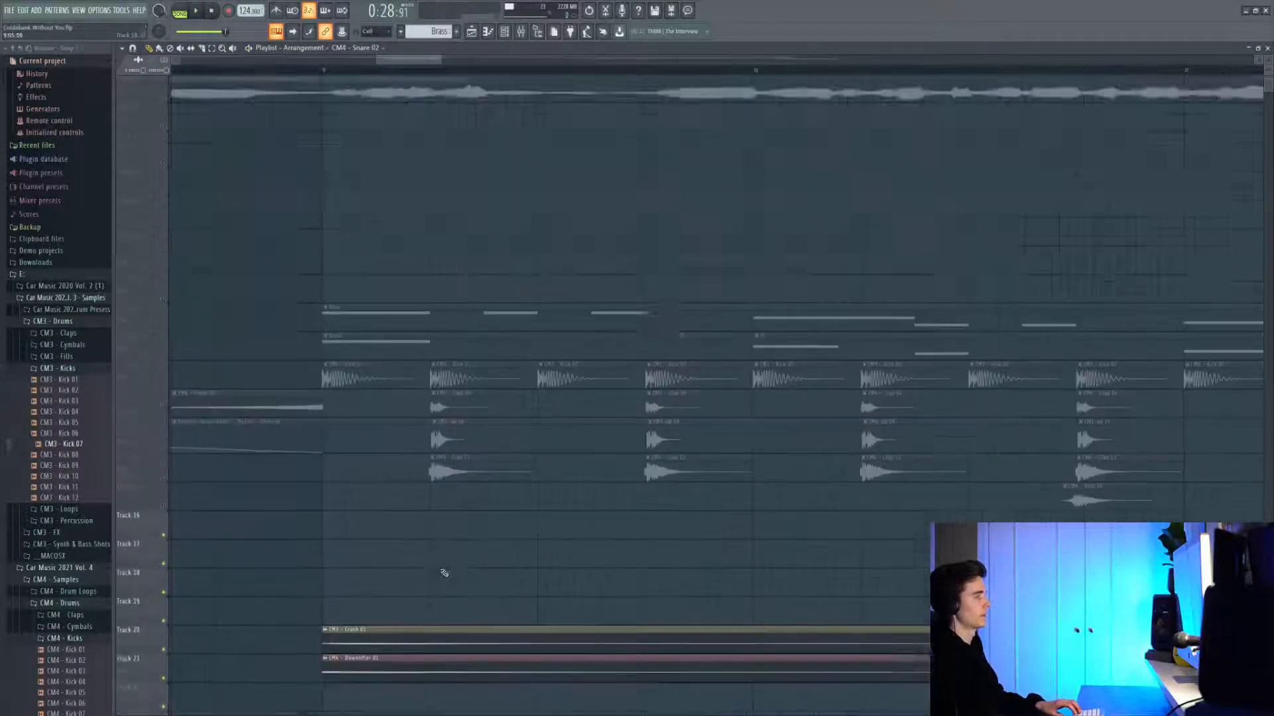
scroll(444, 573, "down", 3)
scroll(421, 478, "down", 2)
left_click_drag(355, 68, 367, 70)
scroll(412, 486, "down", 5)
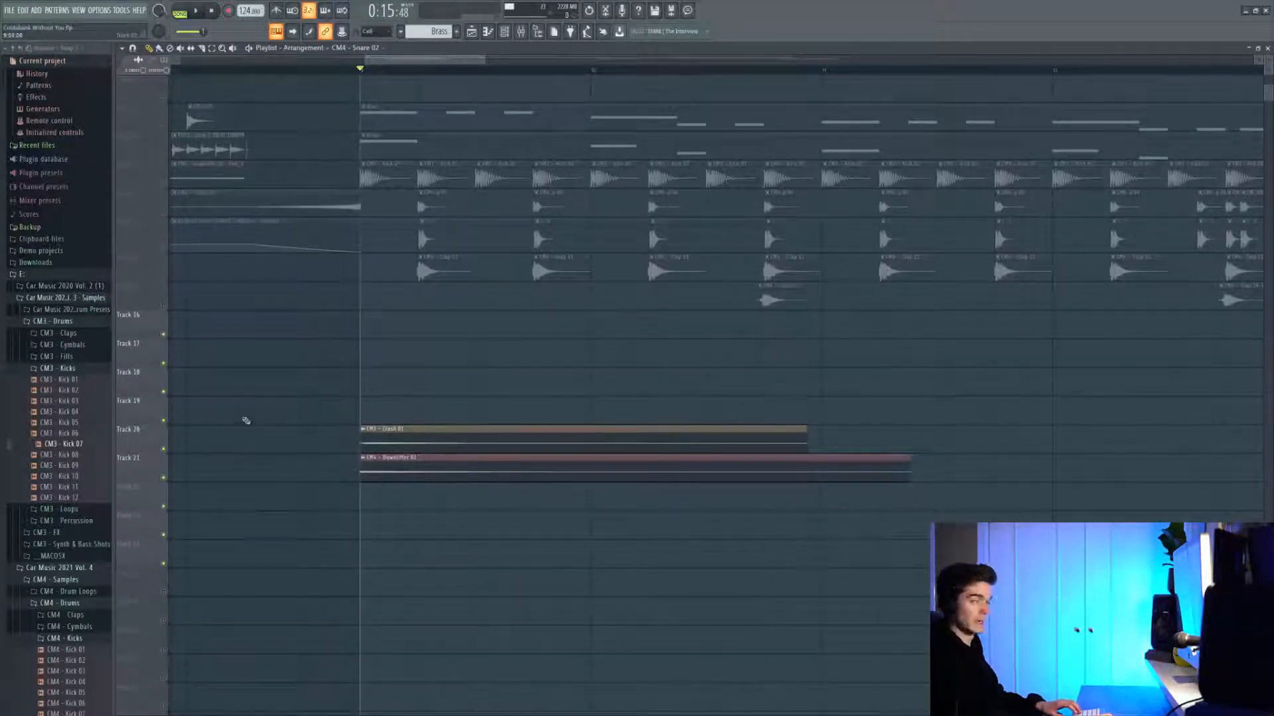
Step: Solo Track 20 to play the CM3 - Crash 01 clip alone, then end the solo and resume playback
right_click(163, 450)
key("space")
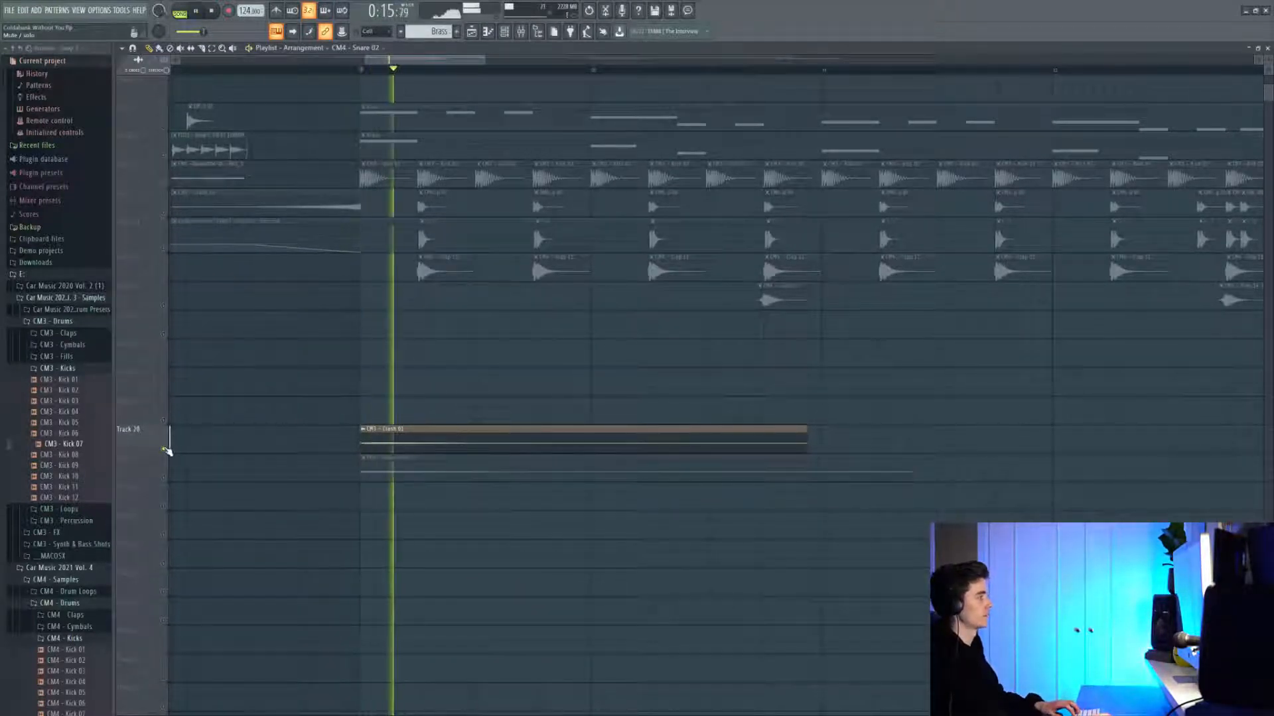
key("space")
right_click(164, 450)
key("space")
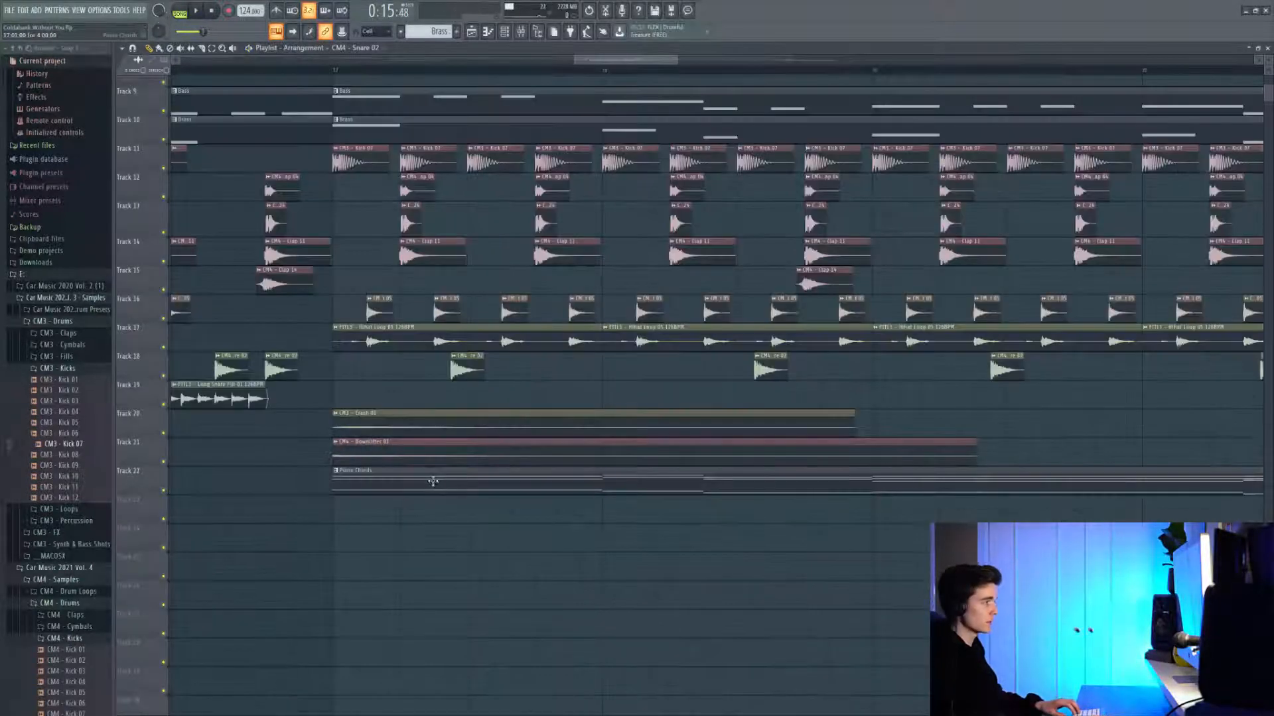
Step: Examine the Piano Chords pattern on Track 22 and play its piano chords and the short ePiano layer
scroll(432, 481, "down", 5)
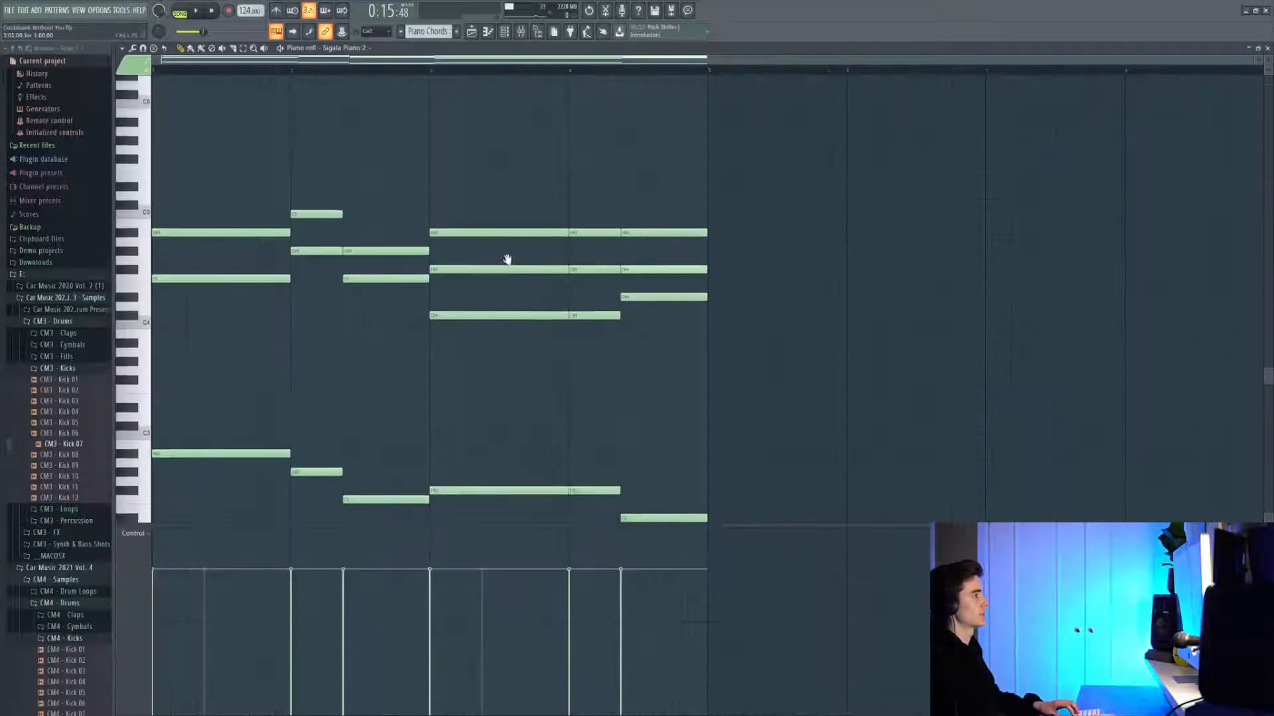
scroll(506, 259, "down", 2)
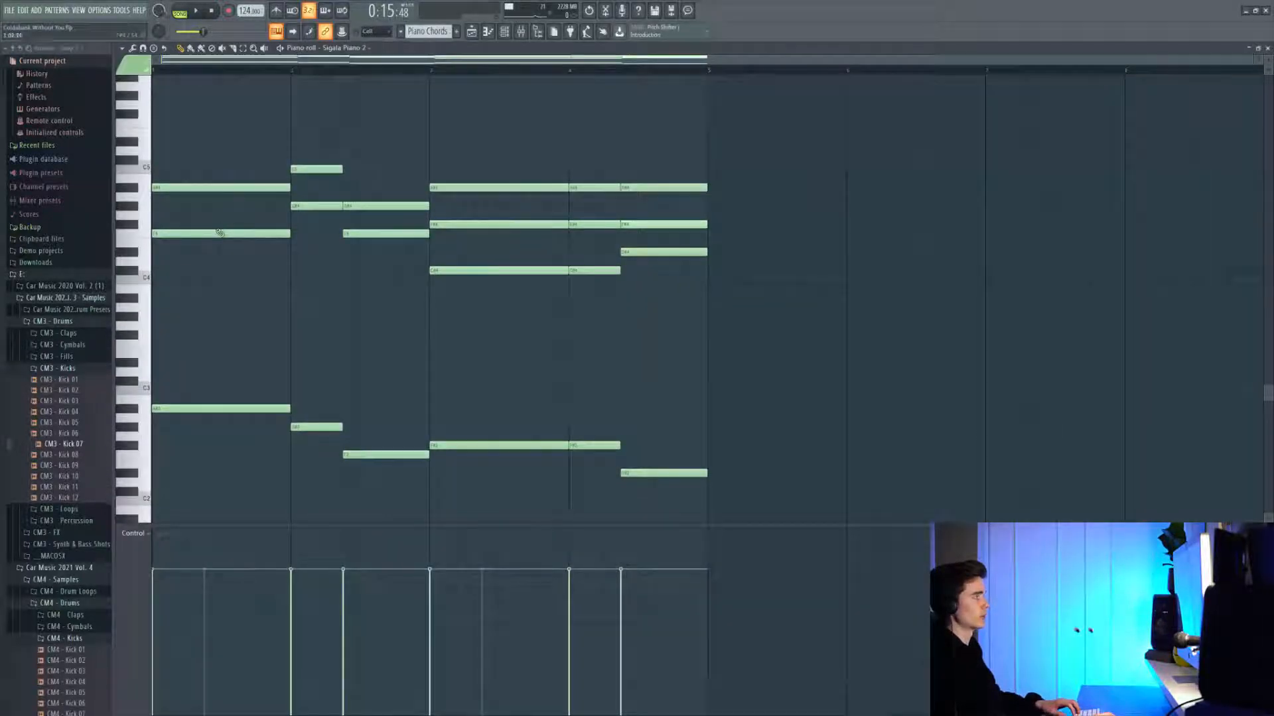
key("space")
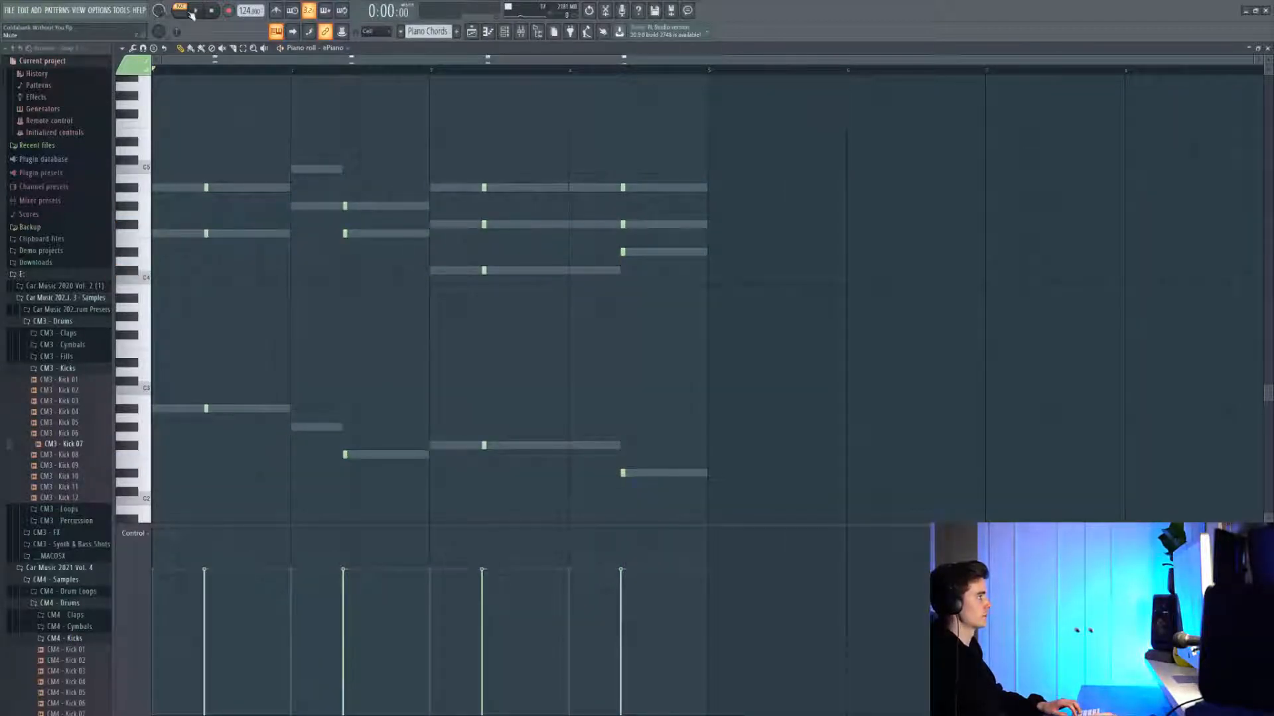
key("space")
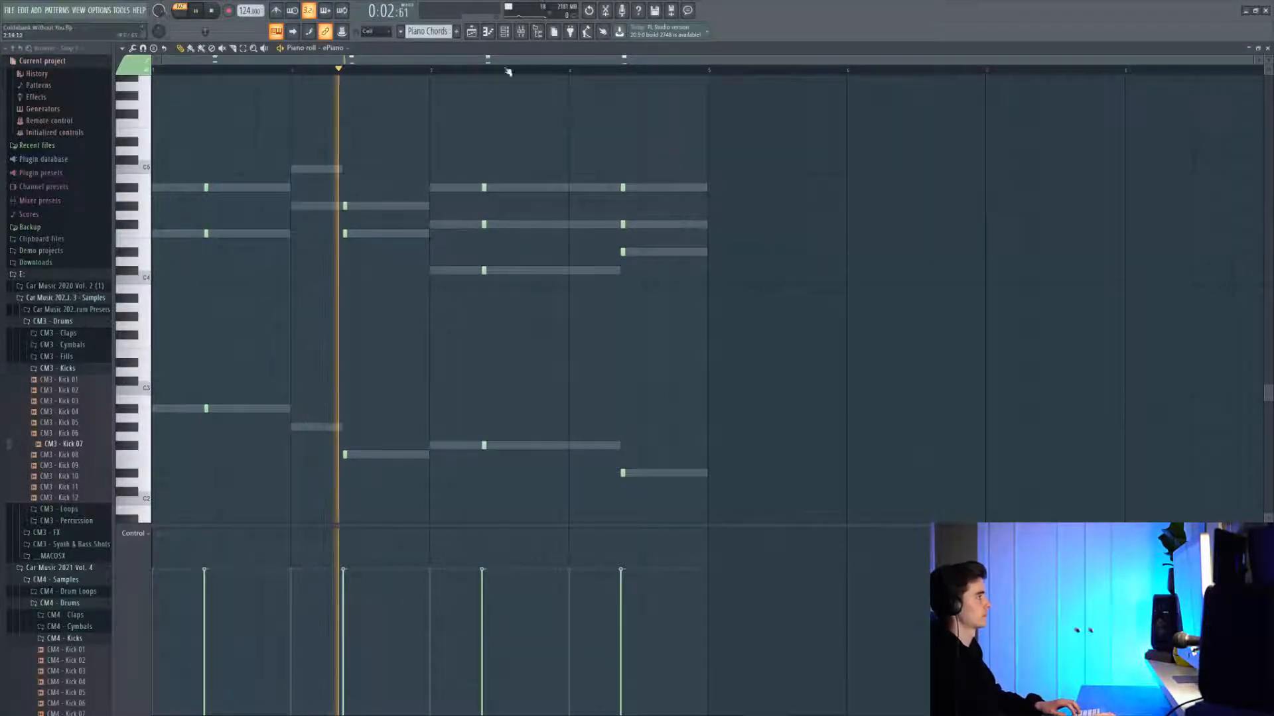
Step: Open the ePiano channel's FL Keys instrument and select its ePiano preset
left_click(504, 31)
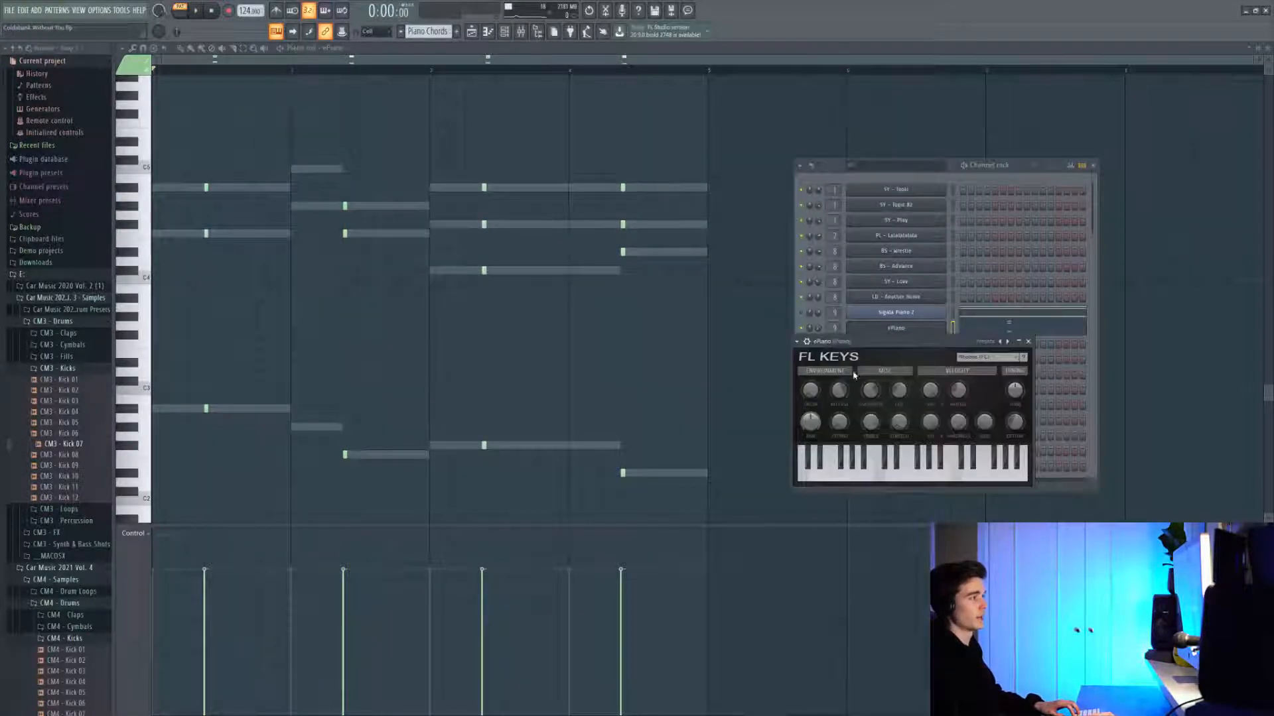
left_click(996, 346)
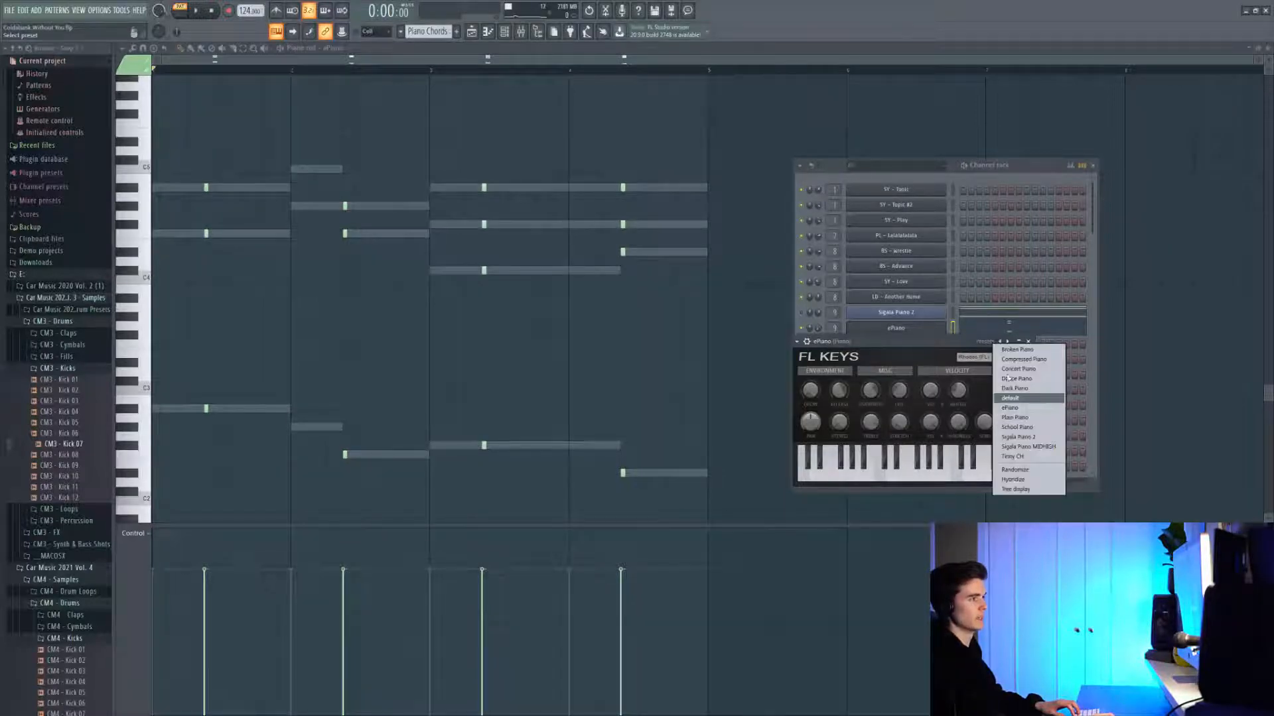
left_click(1027, 407)
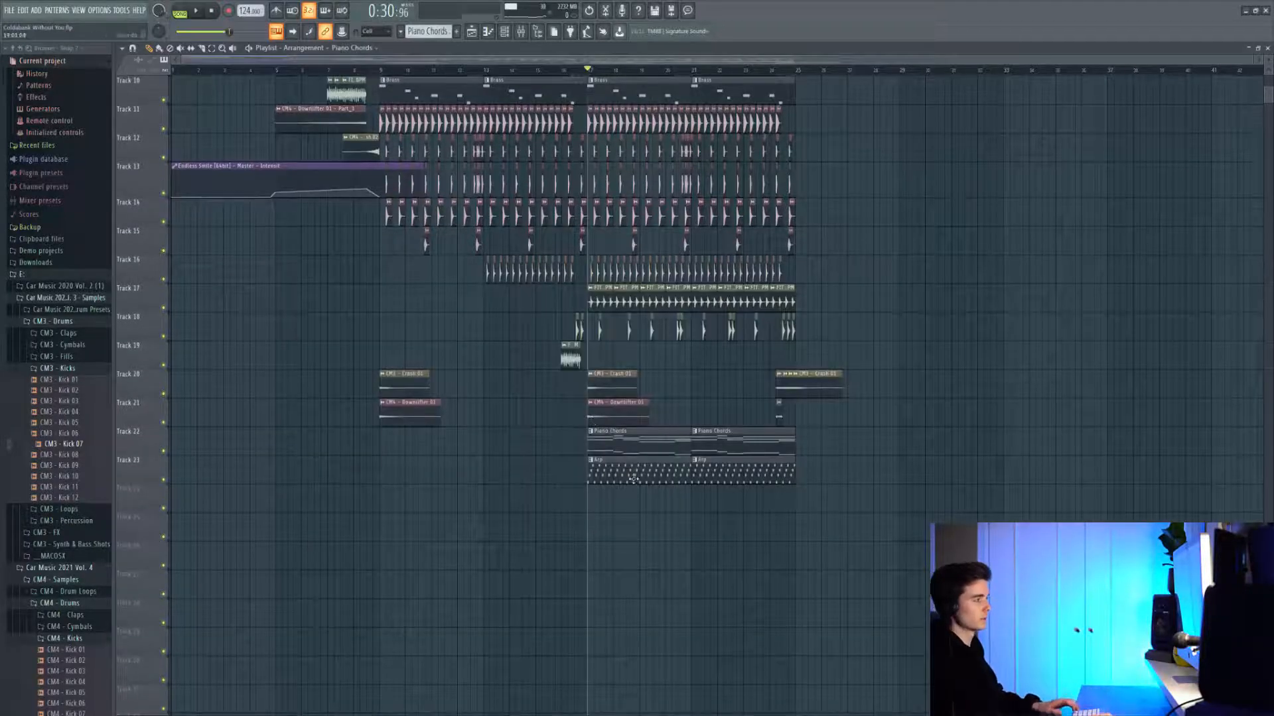
Step: Play the second half of the drop from bar 17, where the piano chords and arp are layered in
scroll(617, 416, "up", 3)
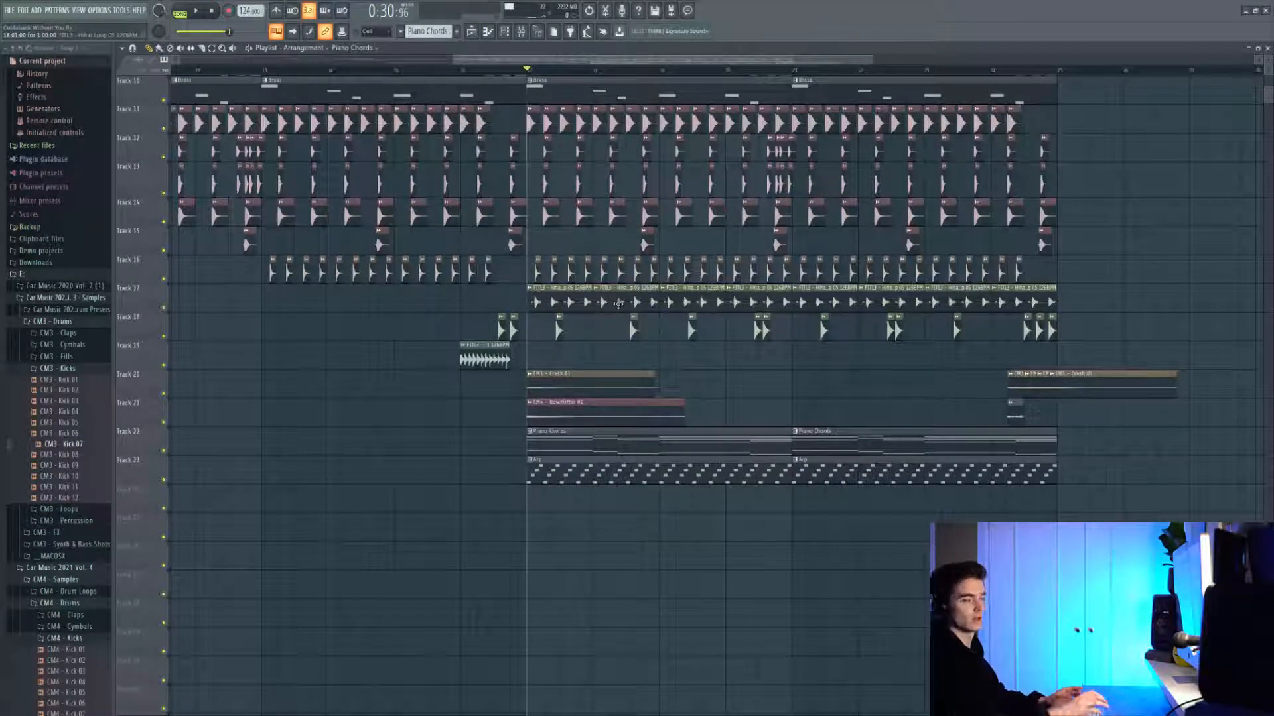
scroll(686, 371, "down", 5)
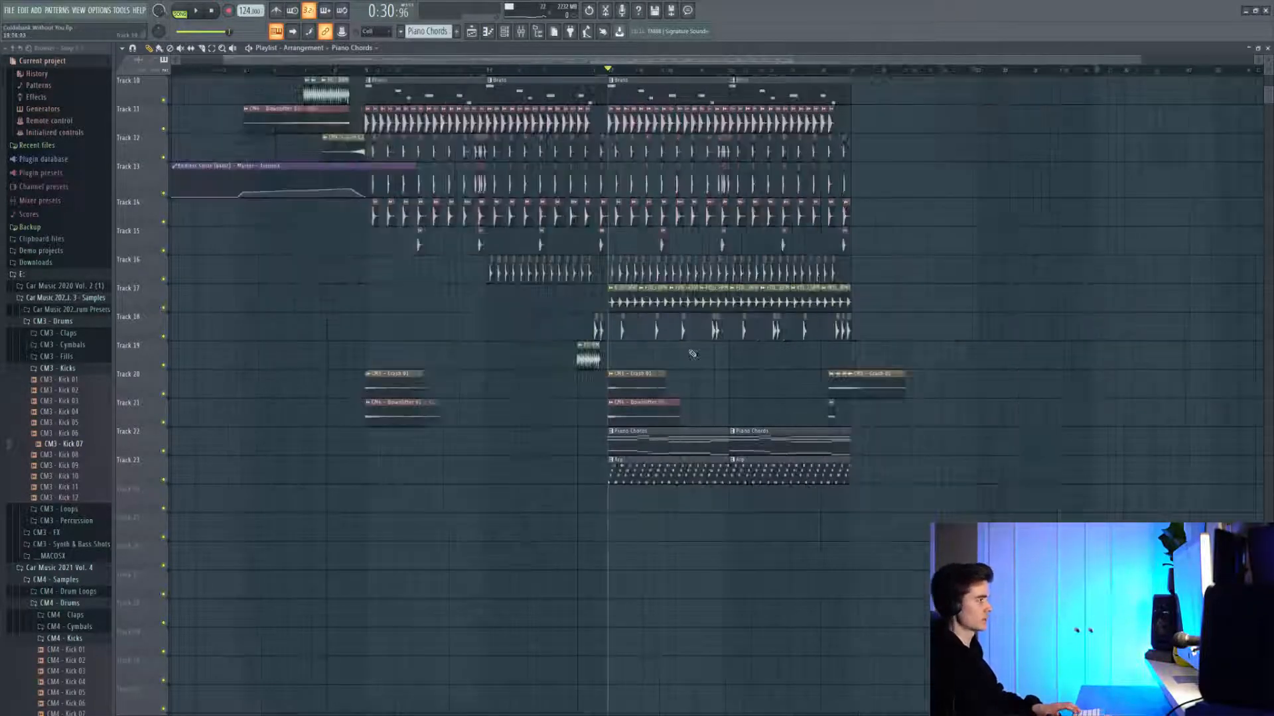
key("space")
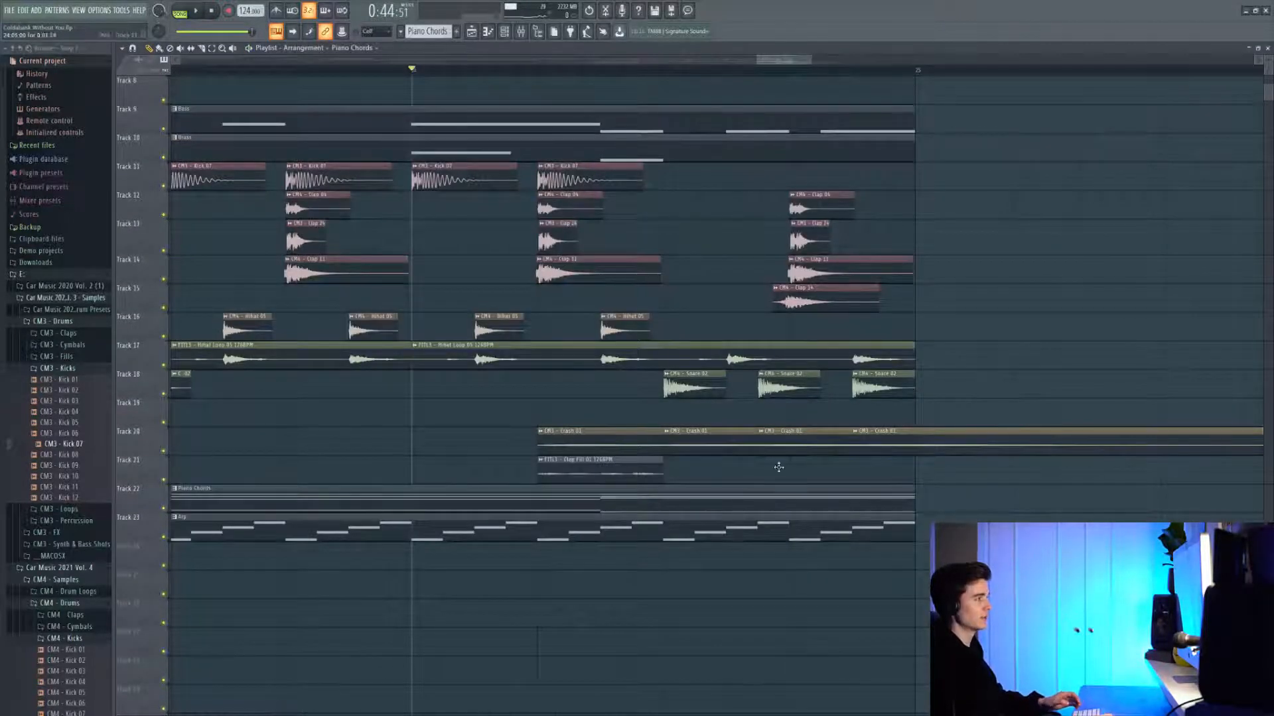
Step: Isolate Tracks 20 and 21 and play the repeated crash hits and the clap fill from bar 24
scroll(616, 426, "down", 3)
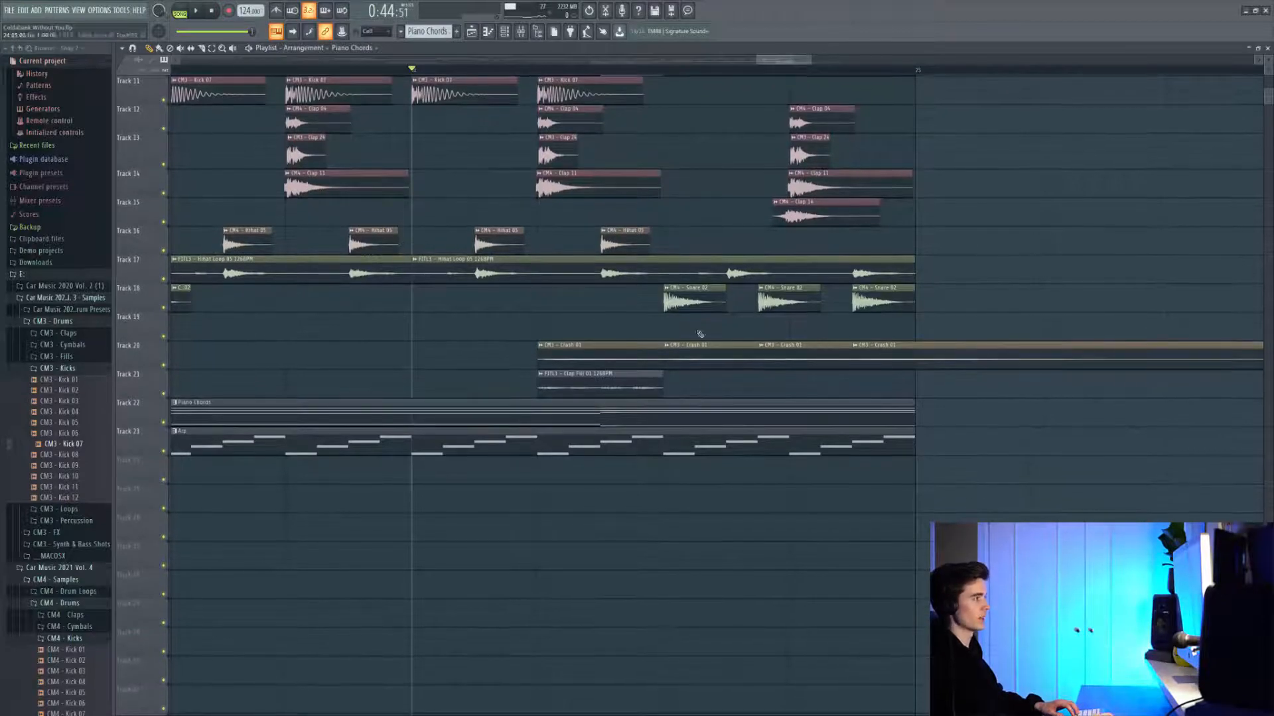
right_click(164, 365)
left_click(164, 393)
scroll(568, 374, "up", 2)
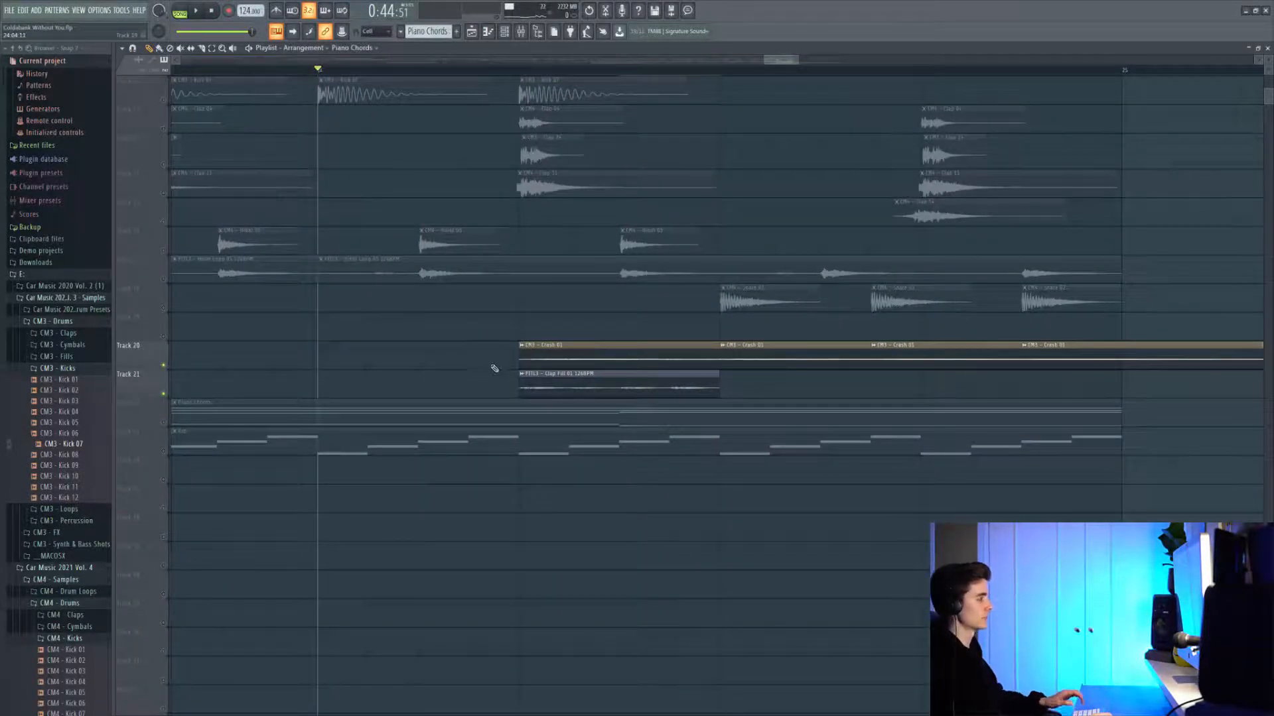
key("space")
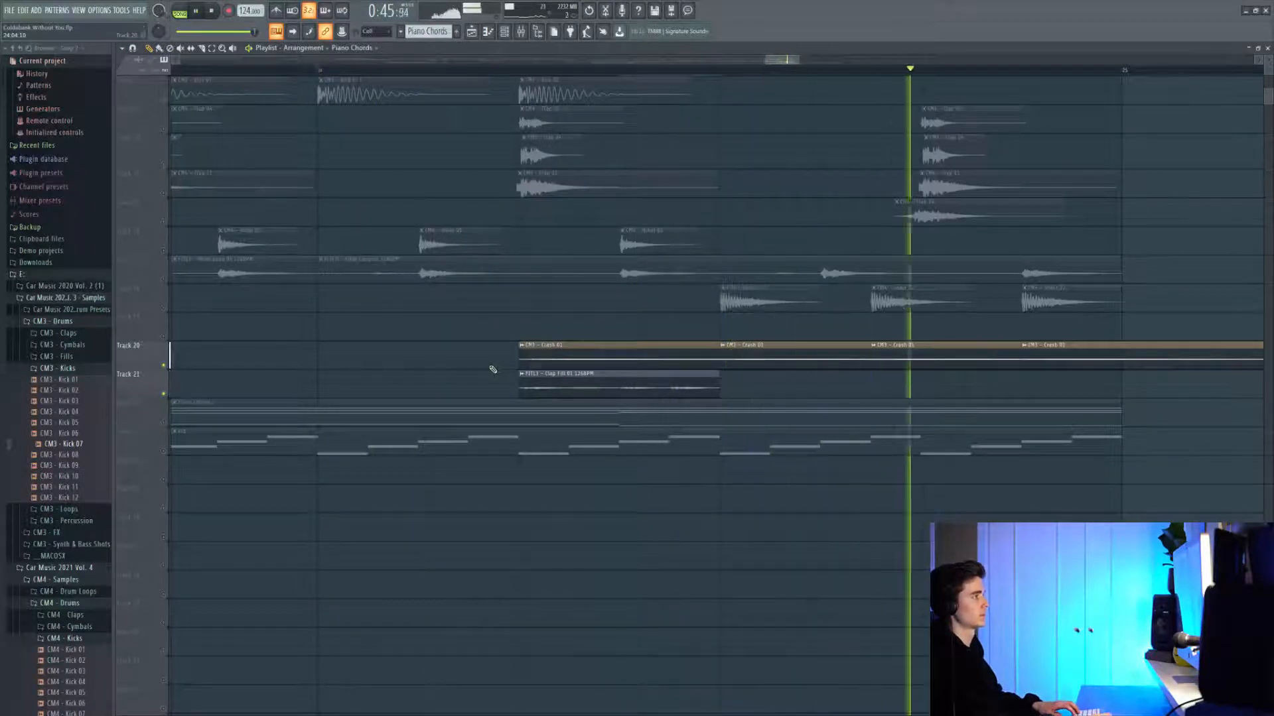
scroll(424, 362, "down", 4)
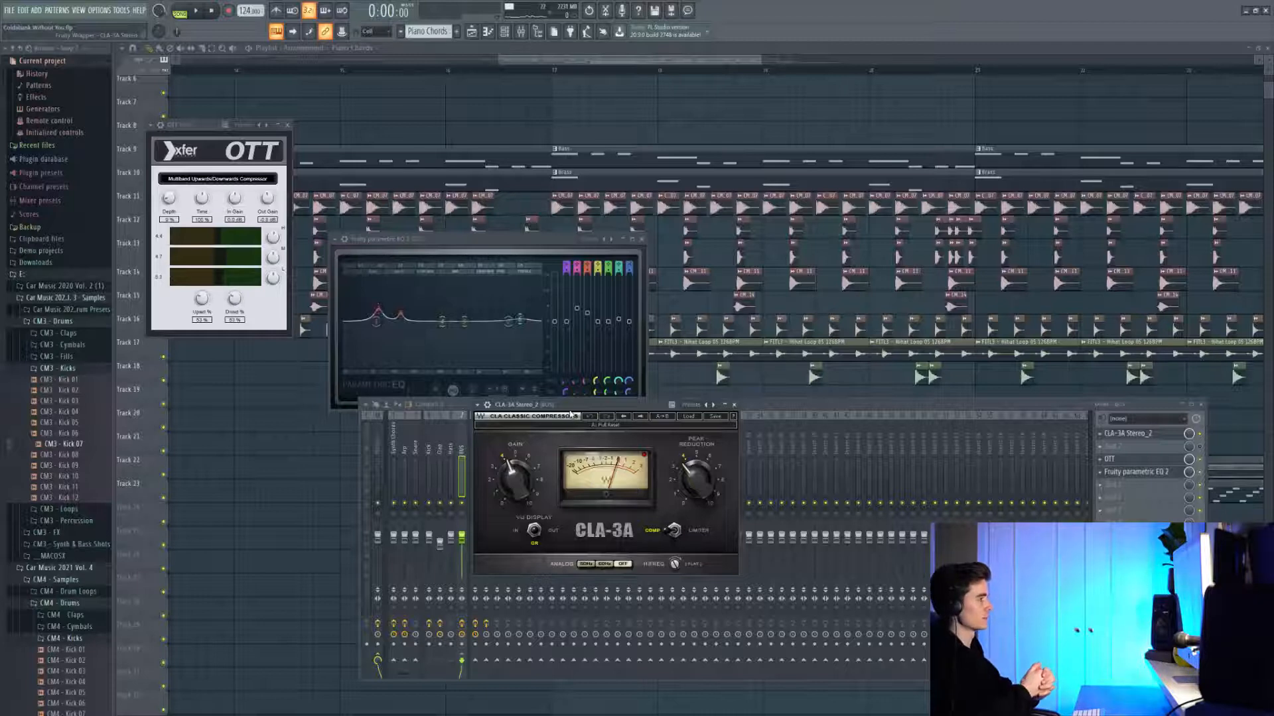
Step: Play the drop from bar 17 with the mixer bus's CLA-3A, OTT and Fruity parametric EQ 2 open
key("space")
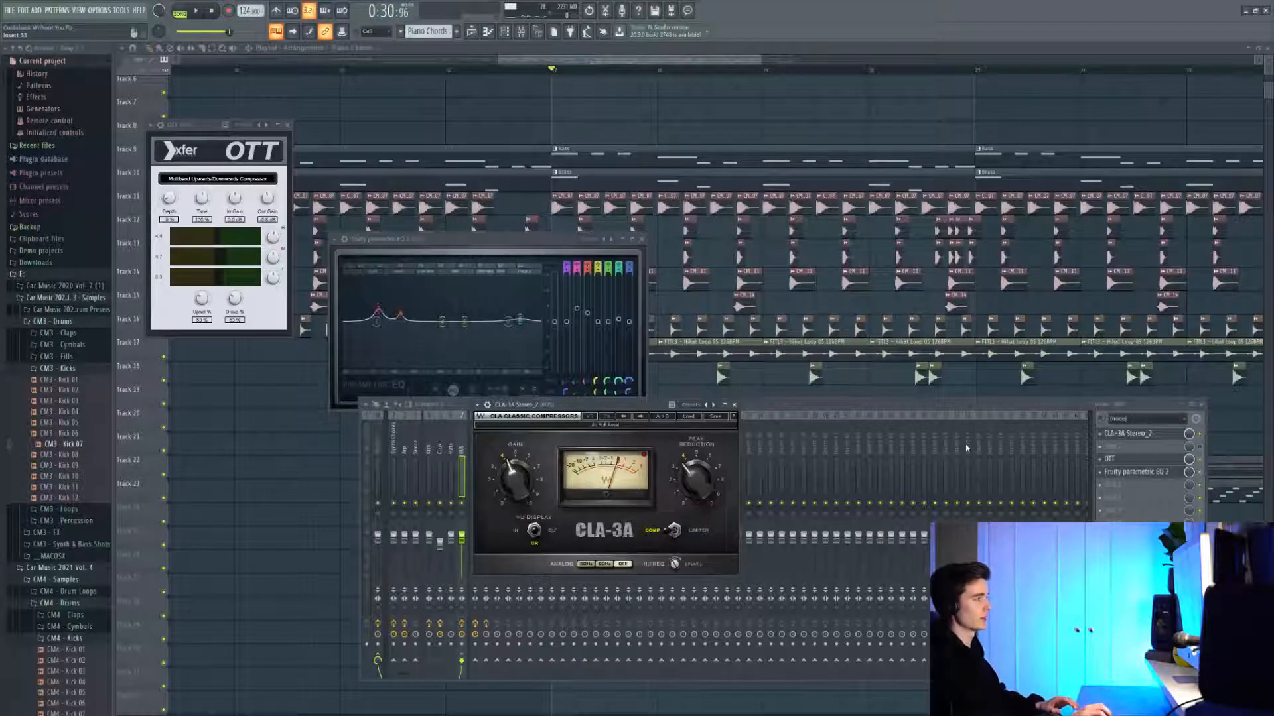
key("space")
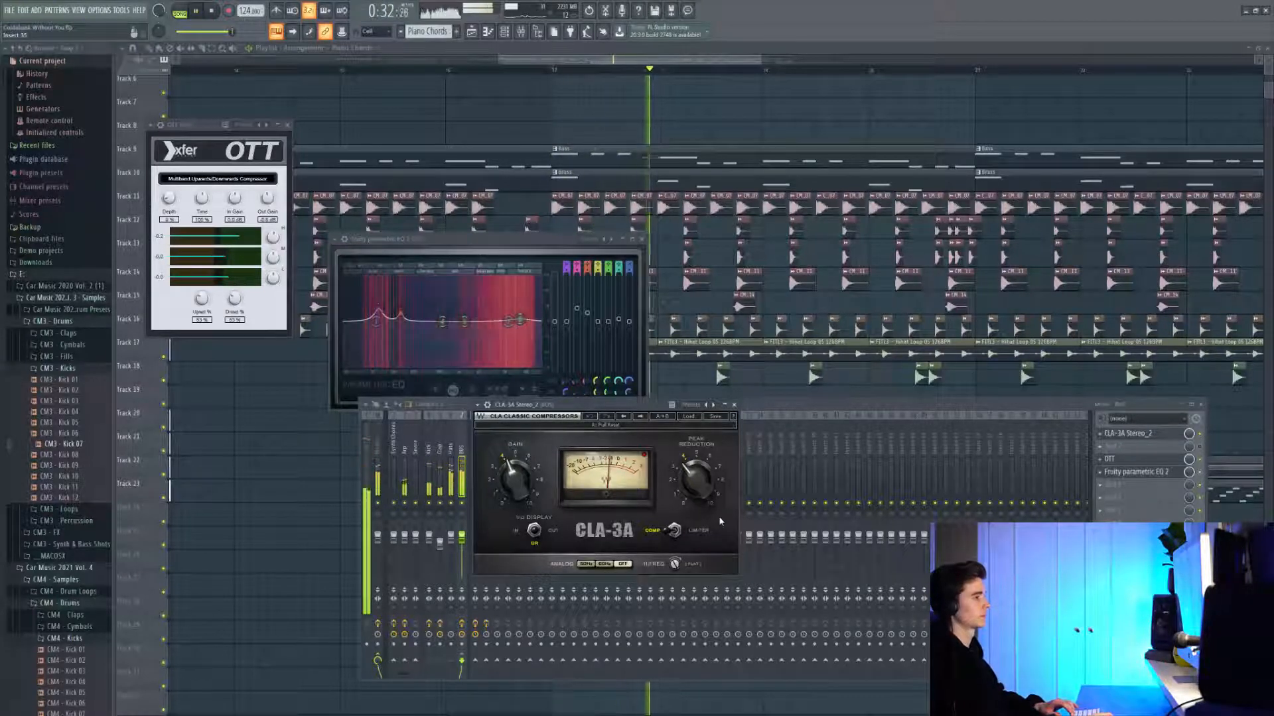
key("space")
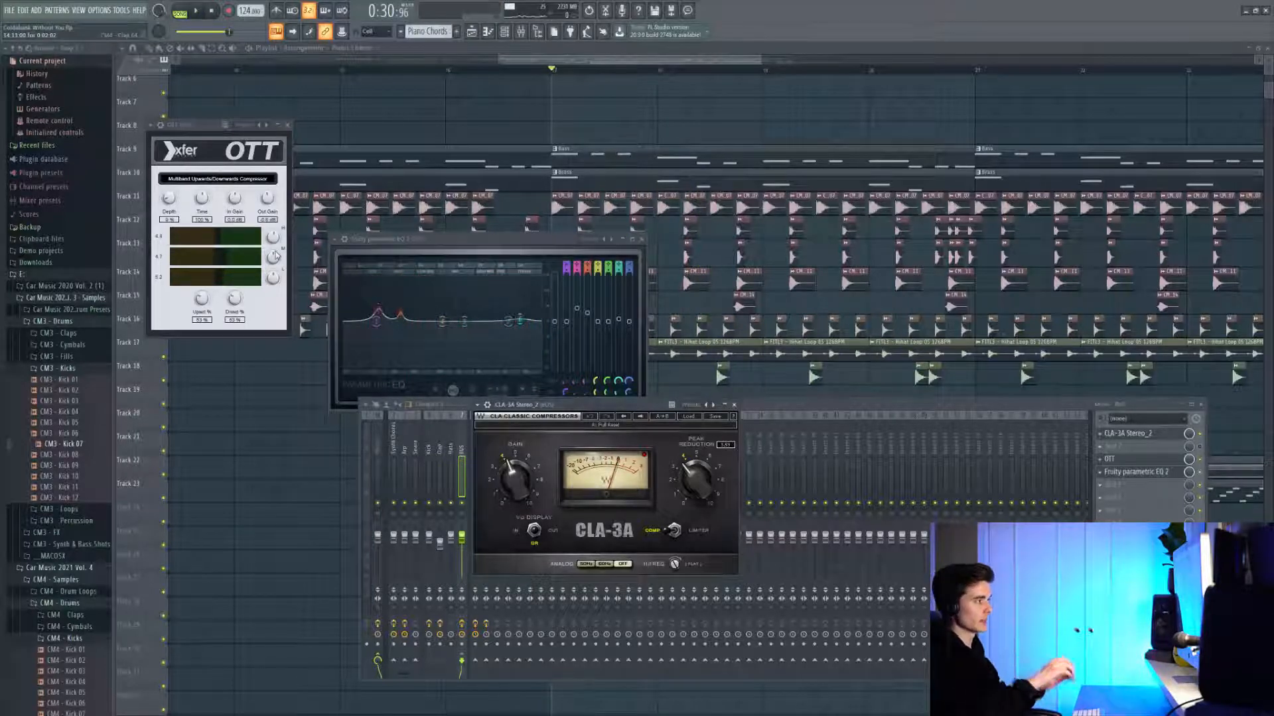
Step: Inspect the bands of the bus's Fruity parametric EQ 2, toggle that effect and play the drop
left_click(383, 312)
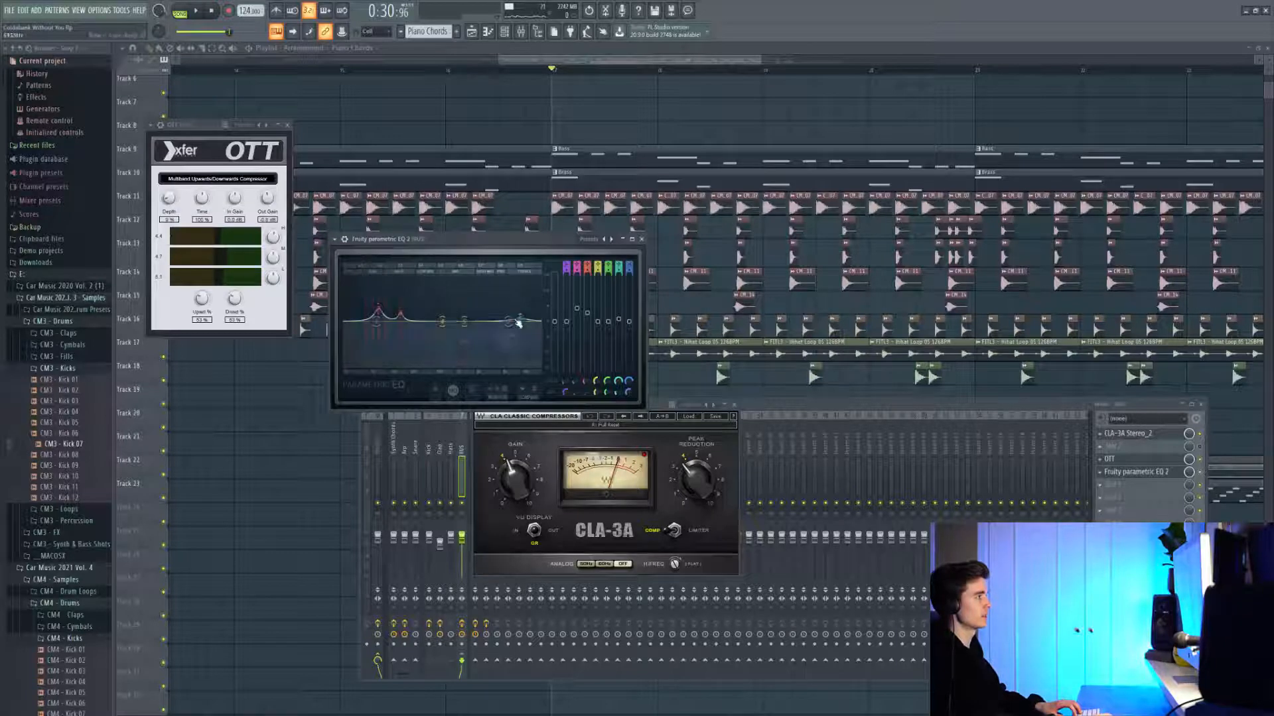
left_click(1203, 478)
key("space")
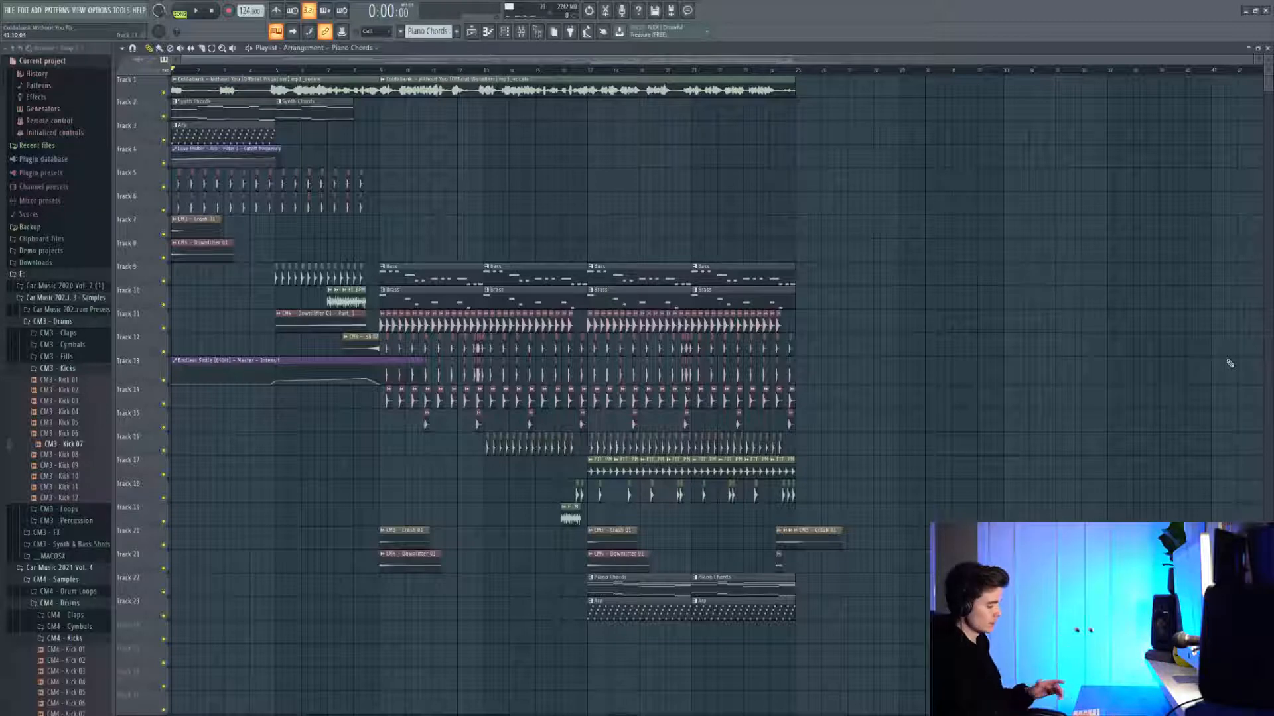
Step: Play the full arrangement from the beginning
key("space")
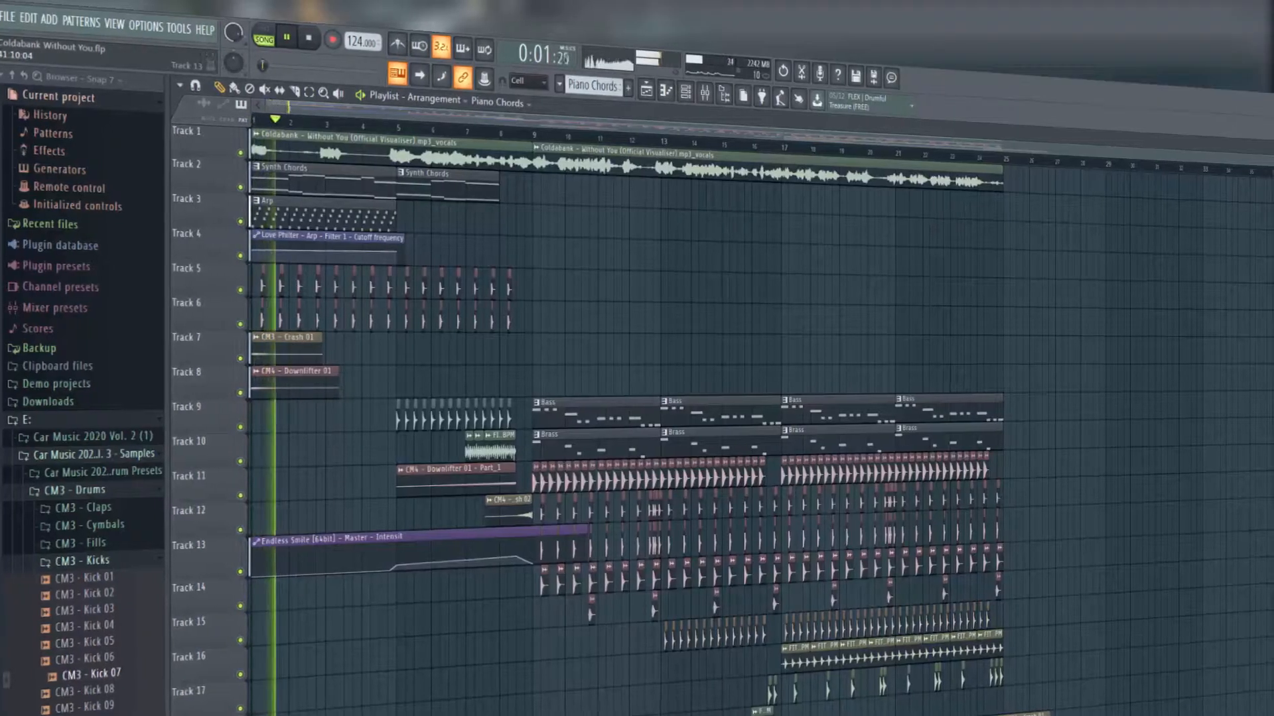